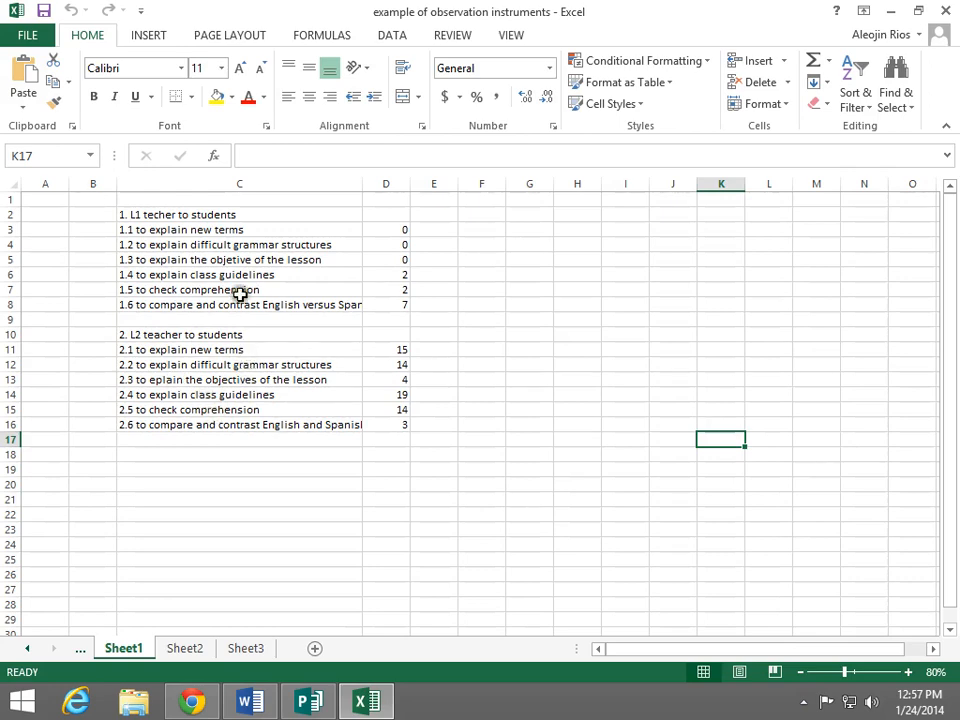
# Insert a blank 2-D Clustered Column chart and move it beside the data, over columns F to M
pyautogui.click(148, 36)
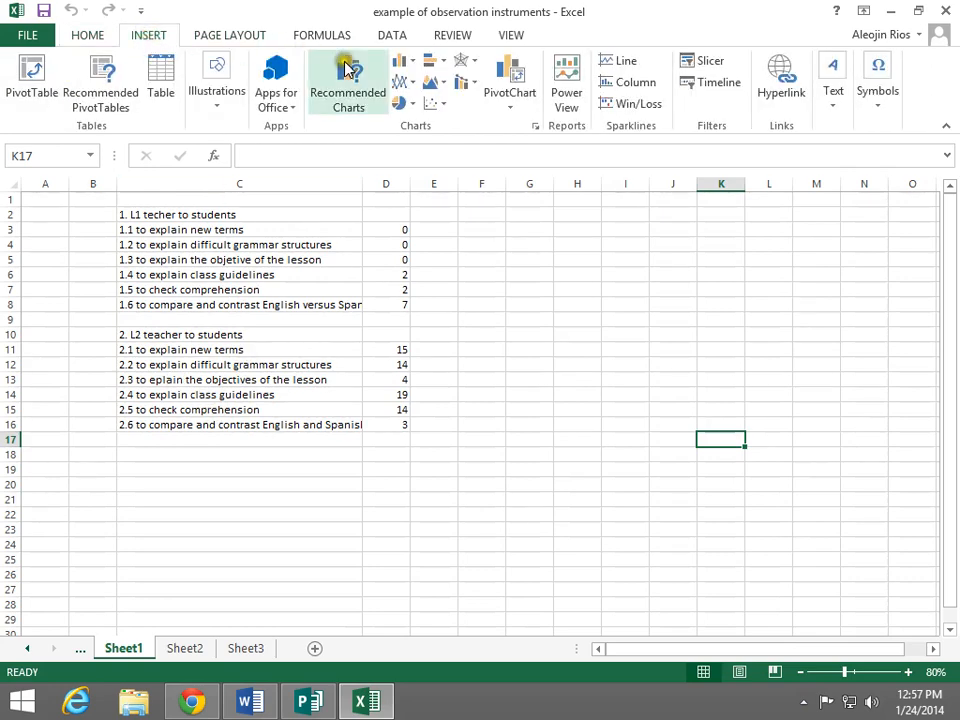
pyautogui.click(405, 63)
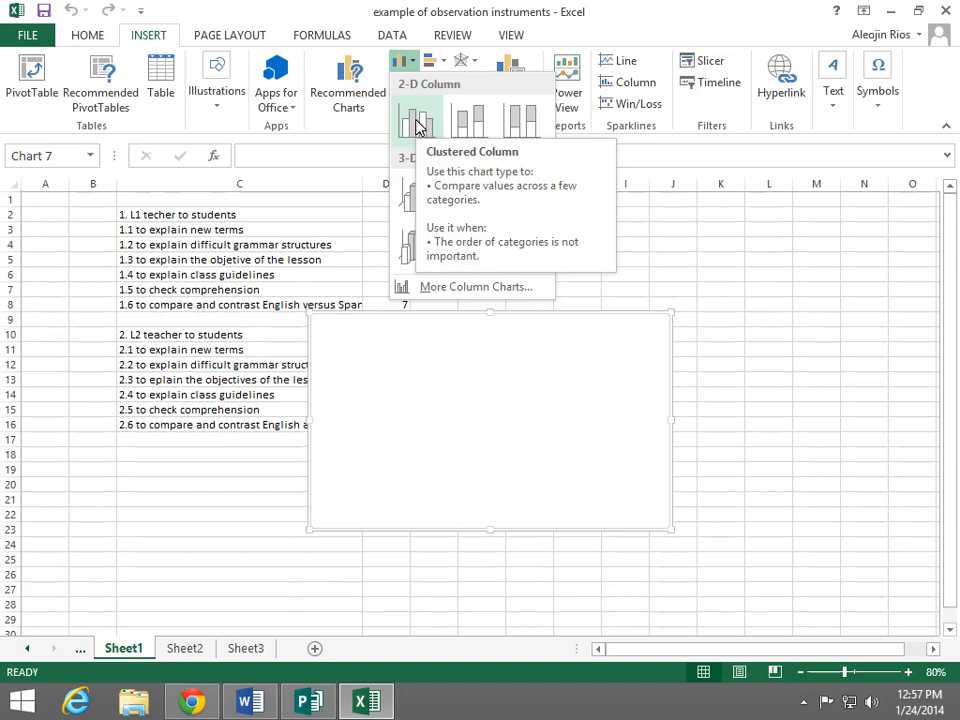
pyautogui.click(418, 125)
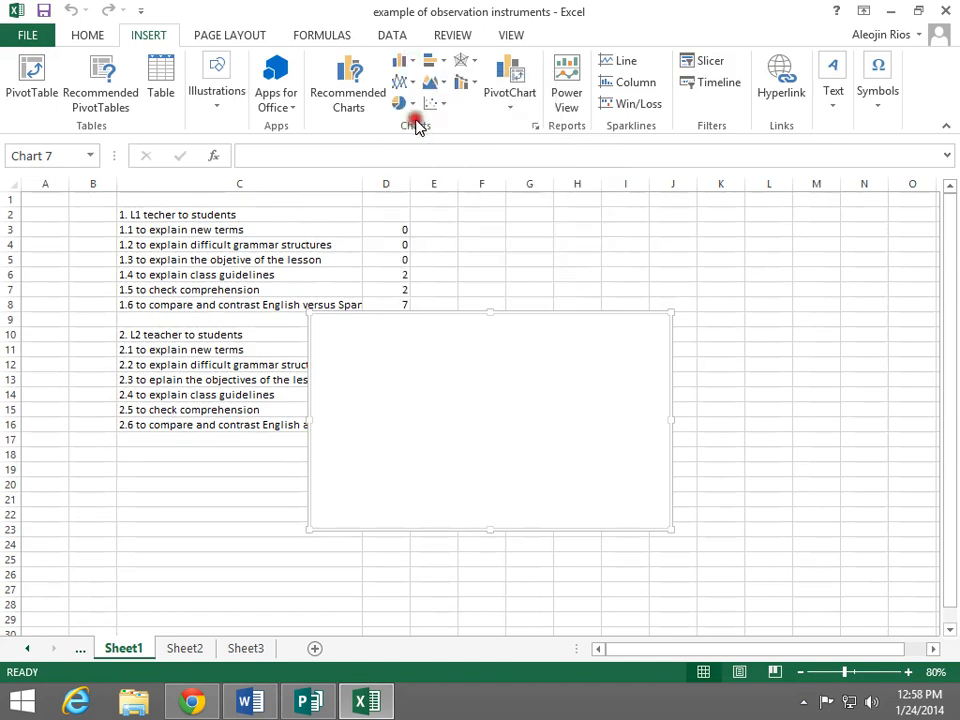
pyautogui.moveTo(464, 432); pyautogui.dragTo(601, 326)
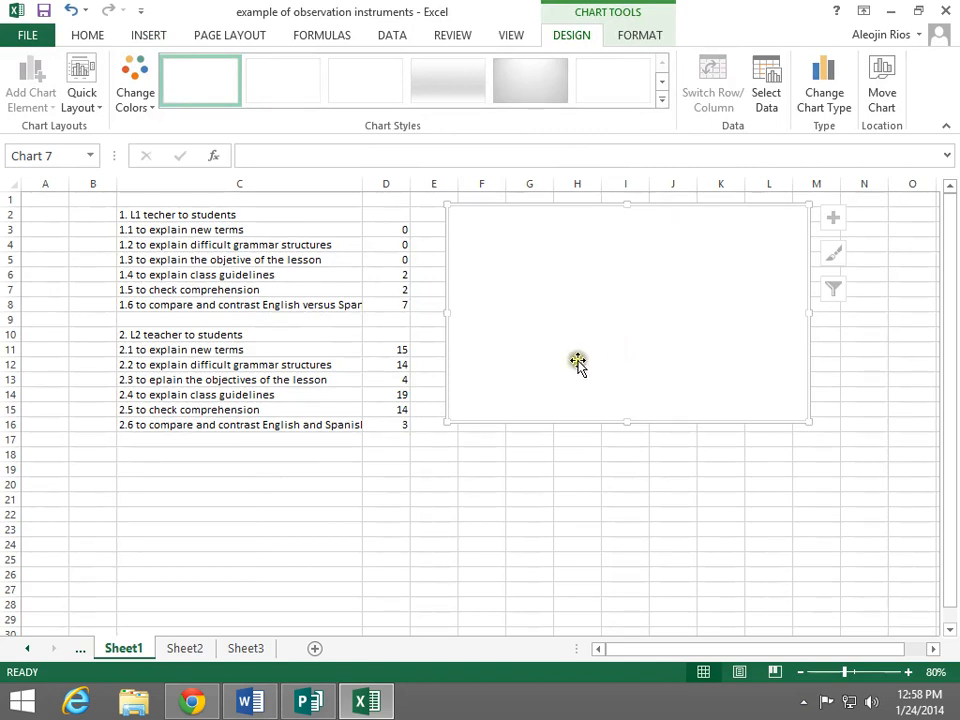
# Set the chart's data range to cells D3:D8 on Sheet1 and move the data source dialog clear of the chart
pyautogui.click(772, 112)
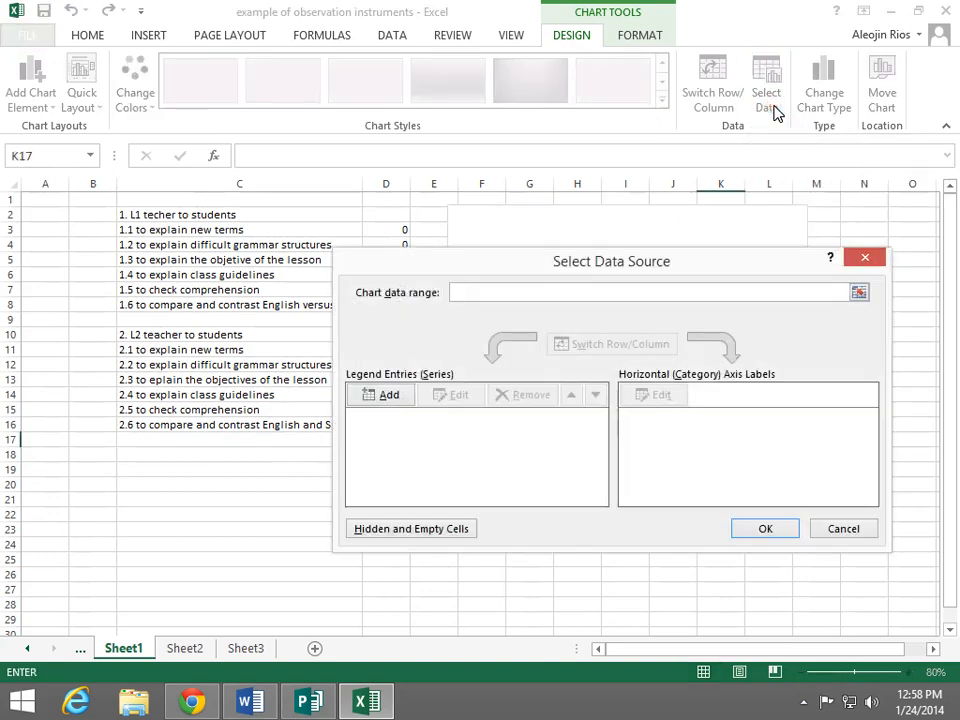
pyautogui.click(454, 332)
pyautogui.moveTo(441, 264); pyautogui.dragTo(425, 295)
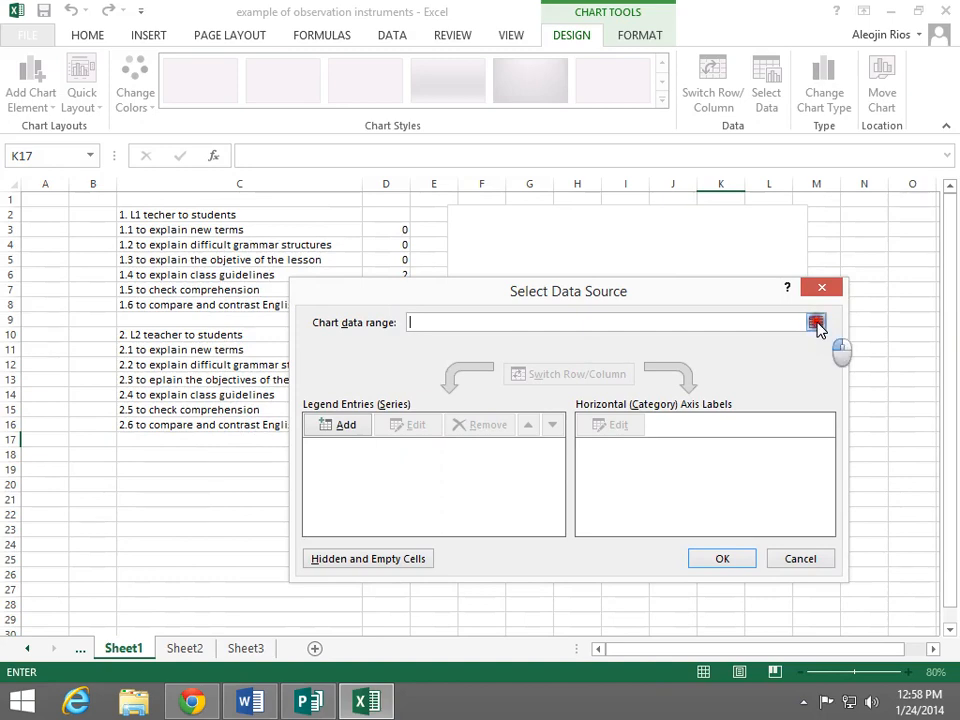
pyautogui.click(816, 323)
pyautogui.moveTo(683, 293); pyautogui.dragTo(790, 380)
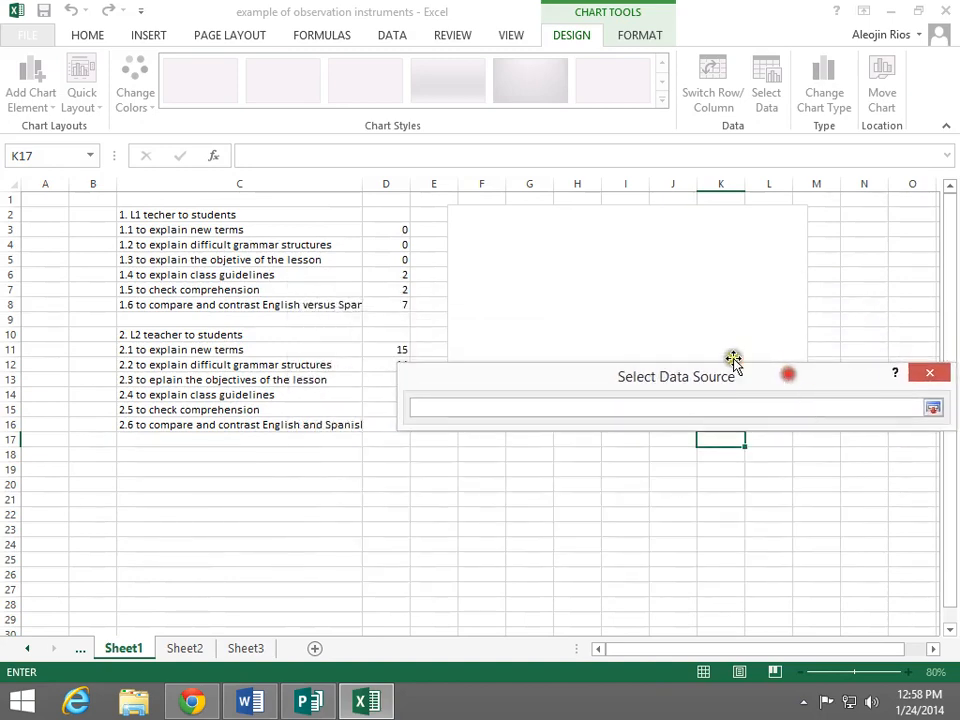
pyautogui.moveTo(400, 230); pyautogui.dragTo(393, 306)
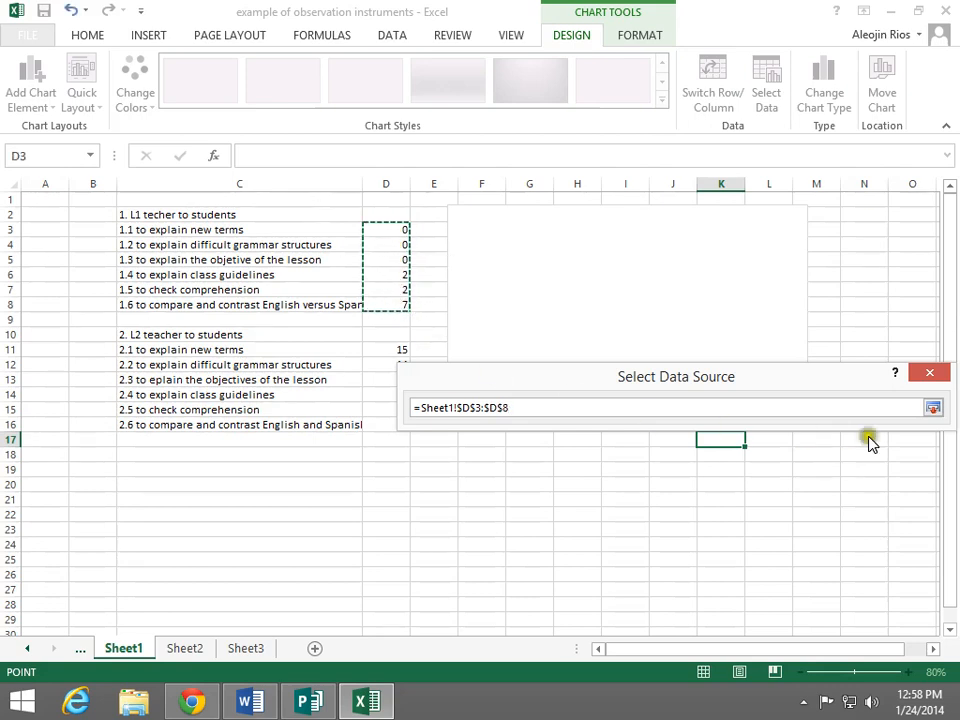
pyautogui.click(932, 407)
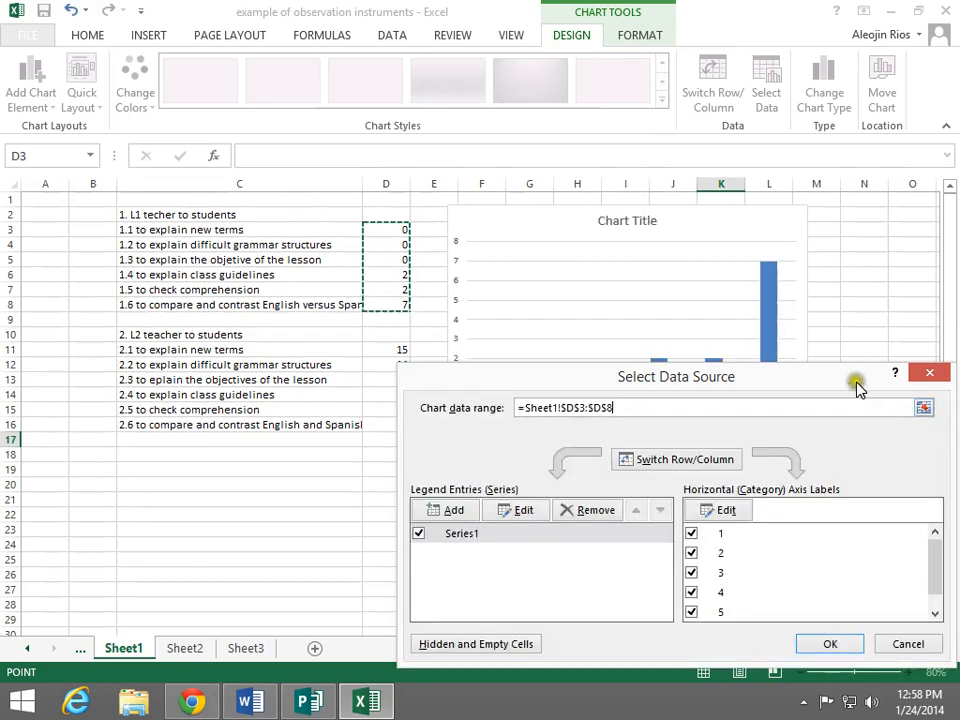
pyautogui.moveTo(870, 374); pyautogui.dragTo(731, 492)
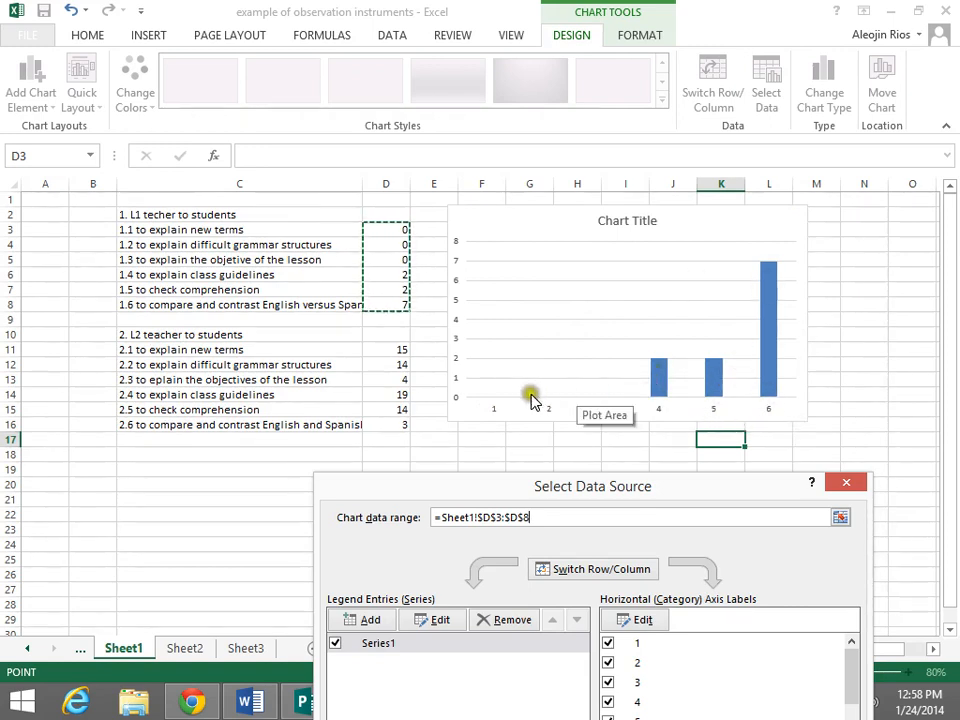
pyautogui.click(501, 403)
pyautogui.click(497, 408)
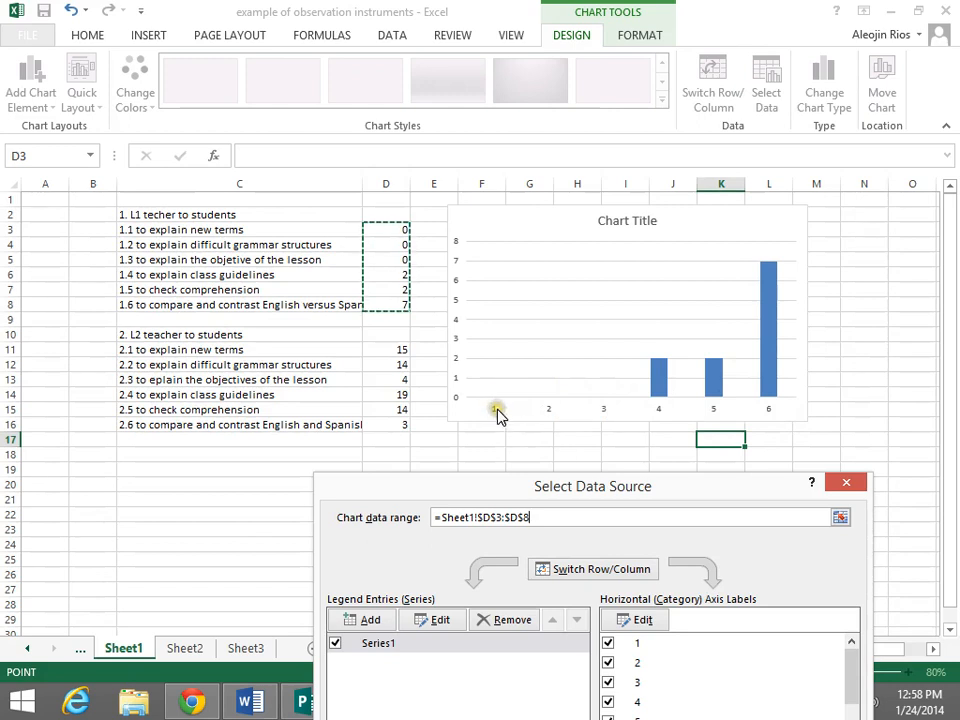
pyautogui.click(518, 414)
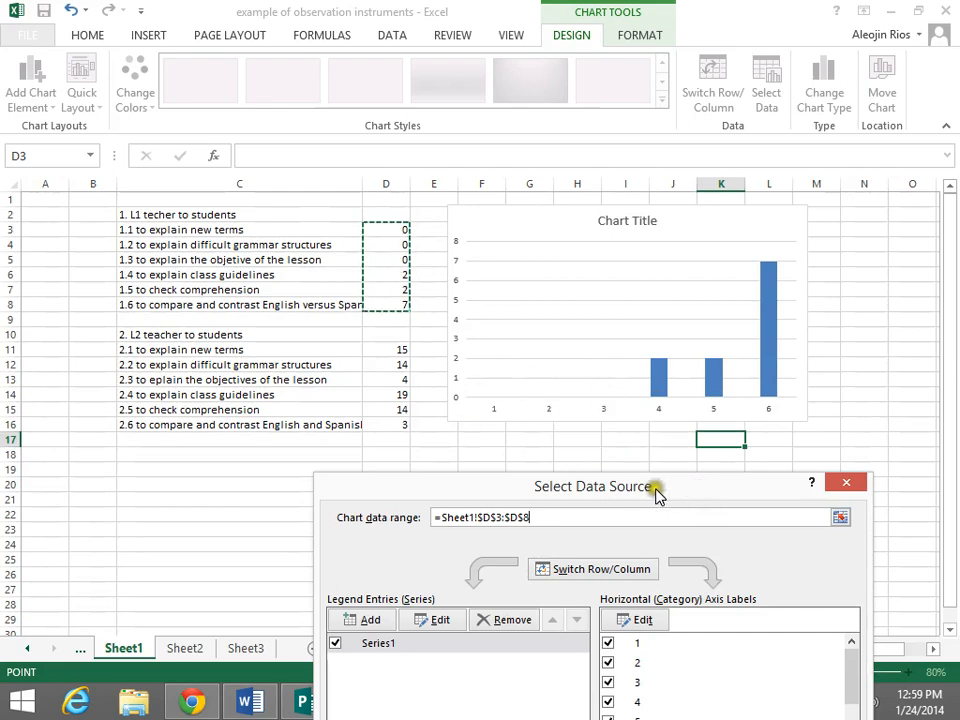
# Name the chart's data series from cell C2, "1. L1 techer to students"
pyautogui.moveTo(669, 492); pyautogui.dragTo(817, 285)
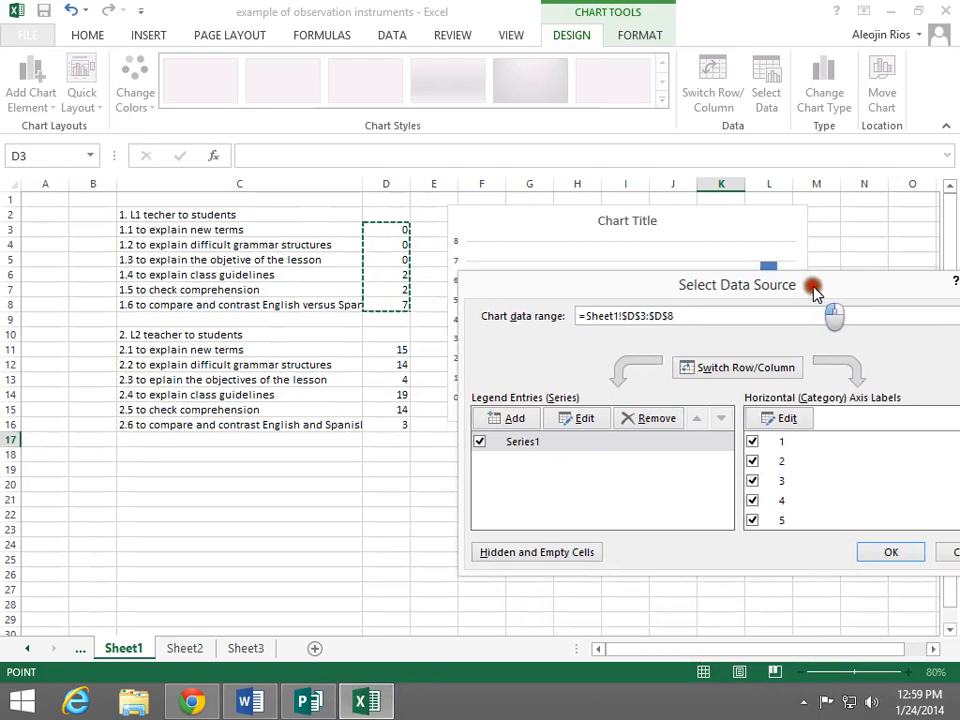
pyautogui.click(533, 445)
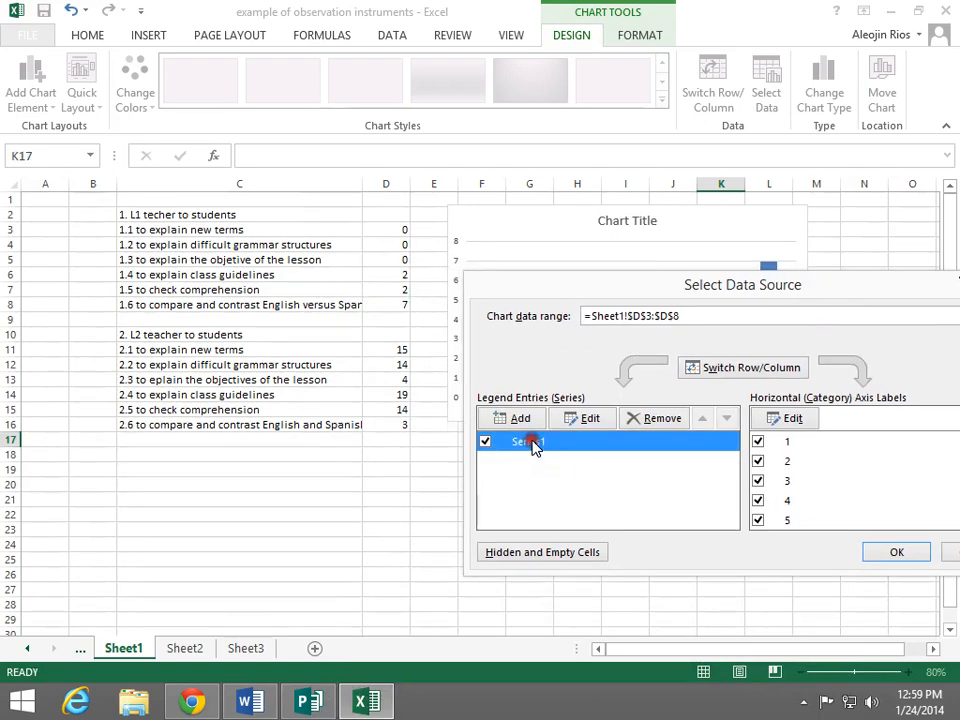
pyautogui.click(601, 422)
pyautogui.click(477, 377)
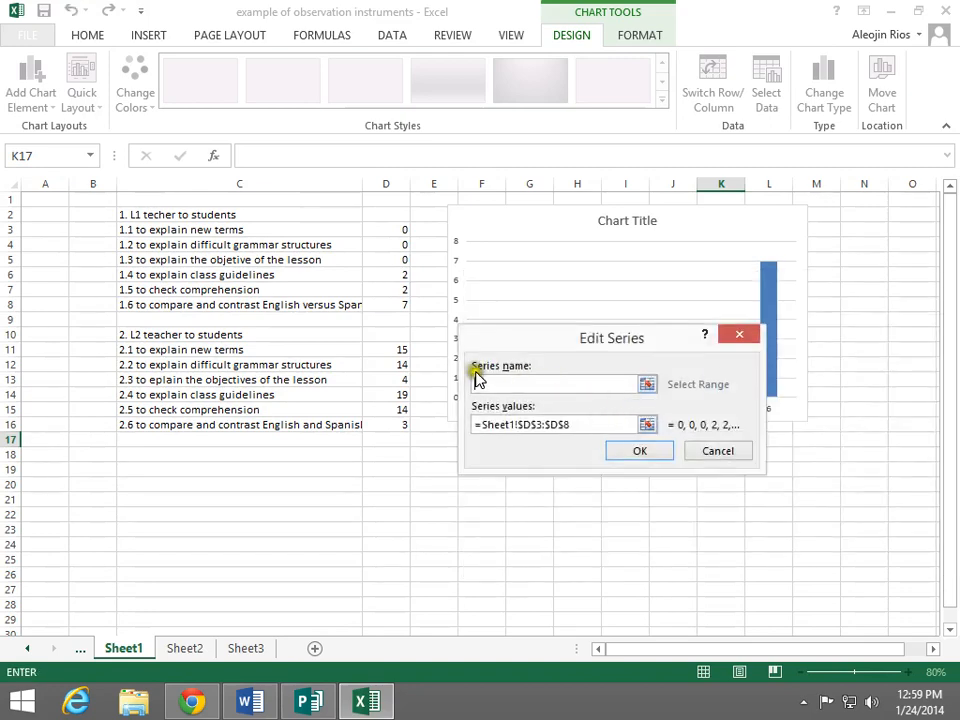
pyautogui.click(648, 385)
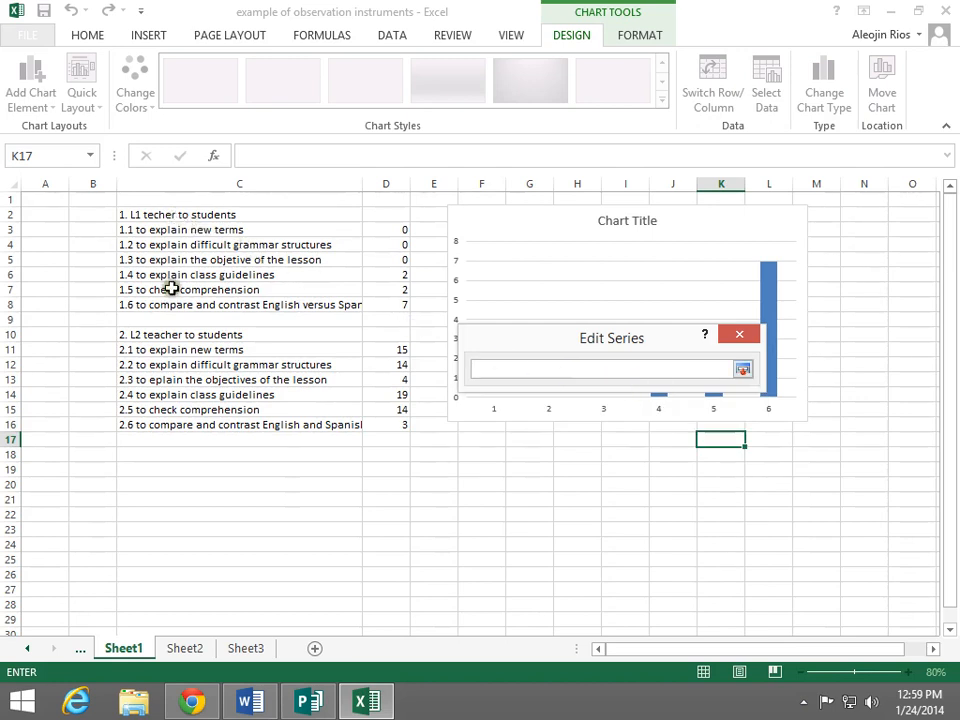
pyautogui.click(210, 214)
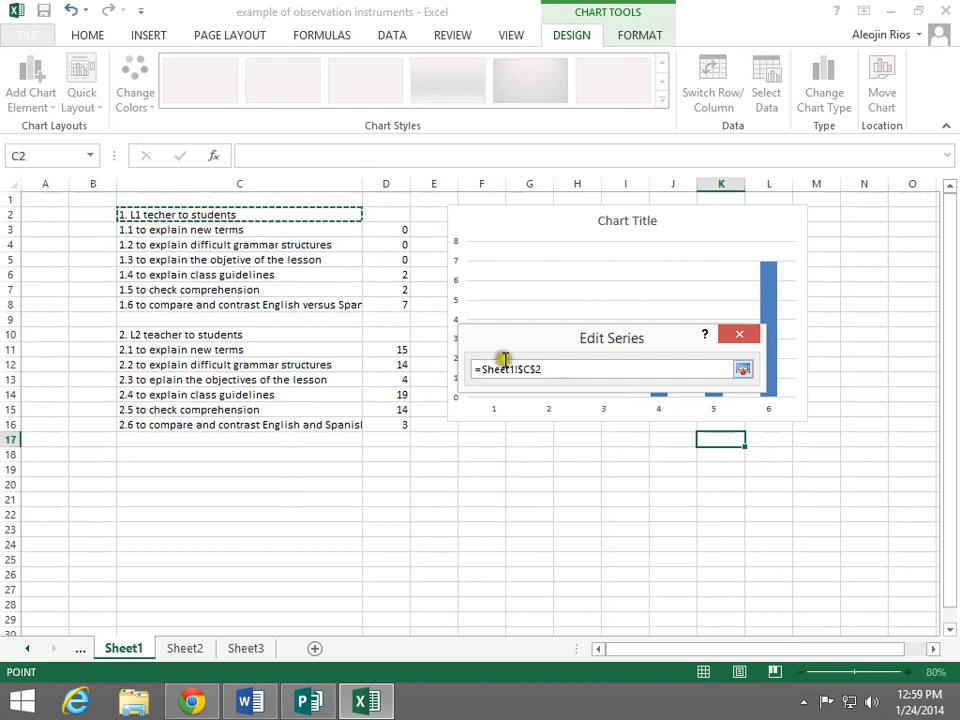
pyautogui.click(746, 370)
pyautogui.click(636, 458)
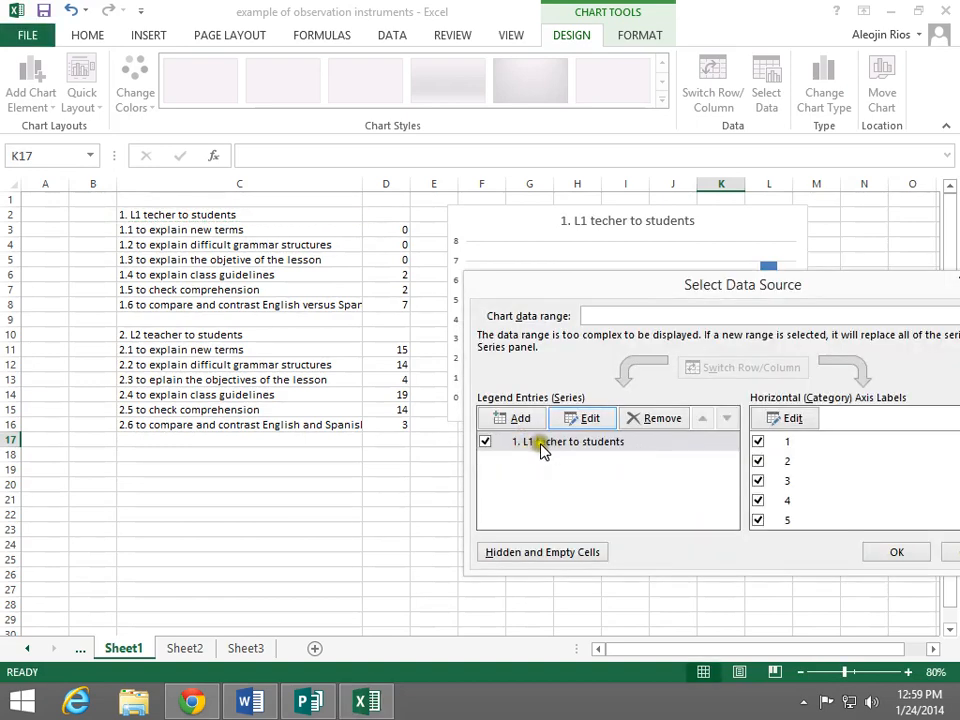
# Set the horizontal axis labels to the category descriptions in cells C3:C8
pyautogui.moveTo(645, 297); pyautogui.dragTo(525, 450)
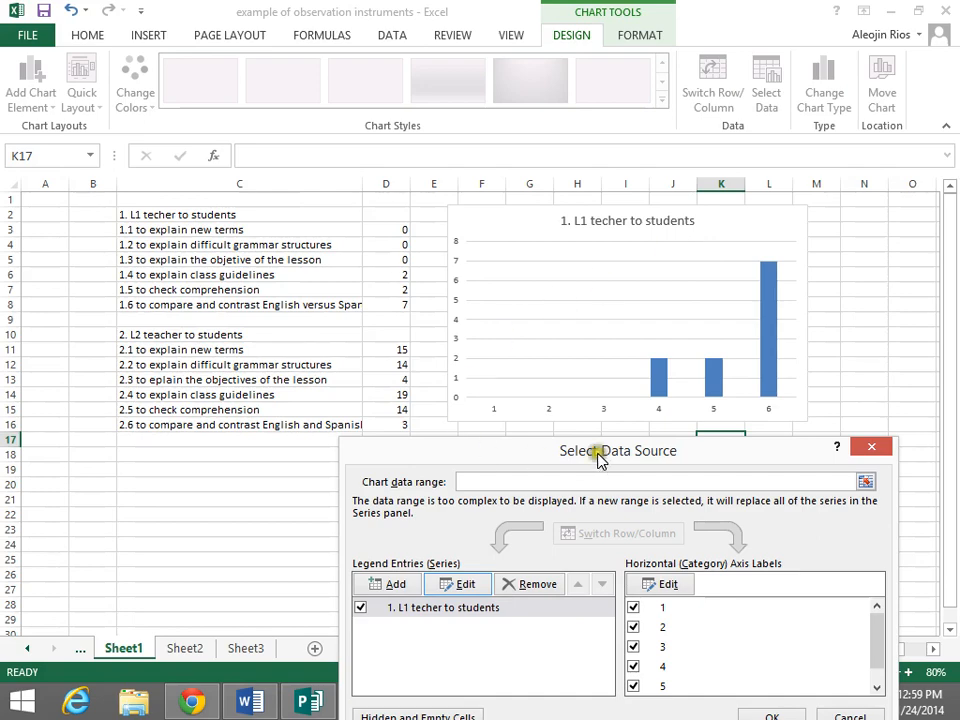
pyautogui.moveTo(600, 455); pyautogui.dragTo(583, 207)
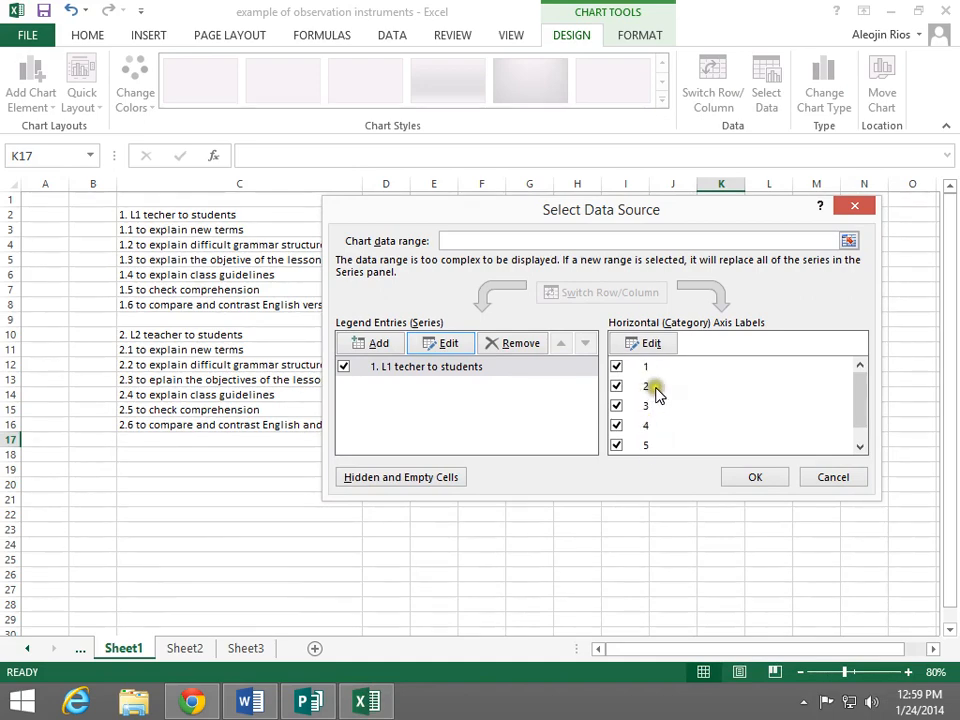
pyautogui.moveTo(636, 214); pyautogui.dragTo(570, 487)
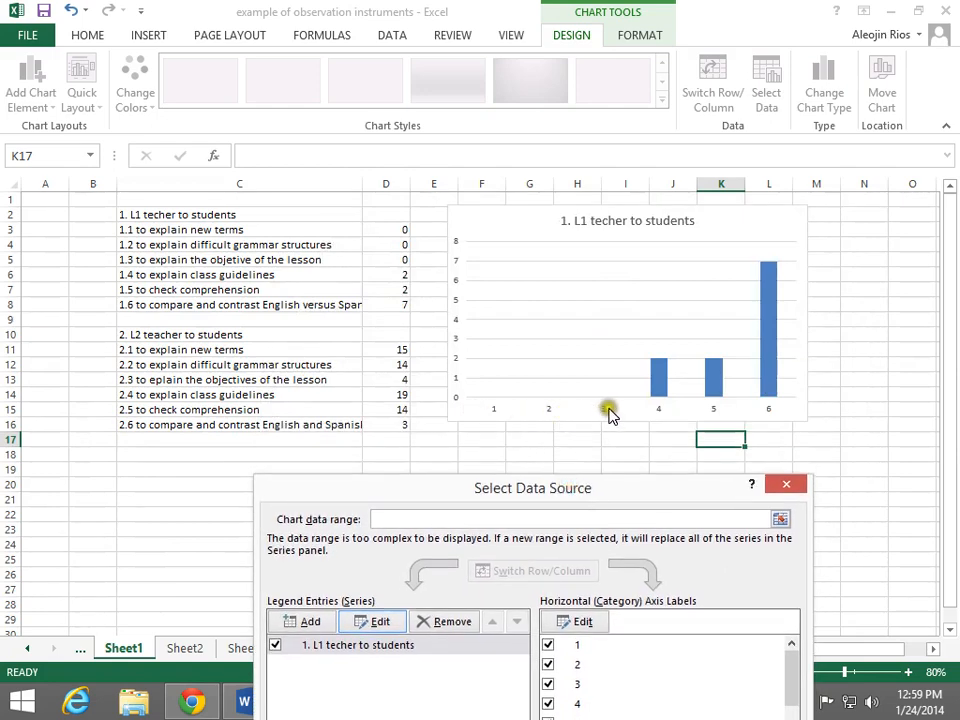
pyautogui.moveTo(668, 490); pyautogui.dragTo(780, 255)
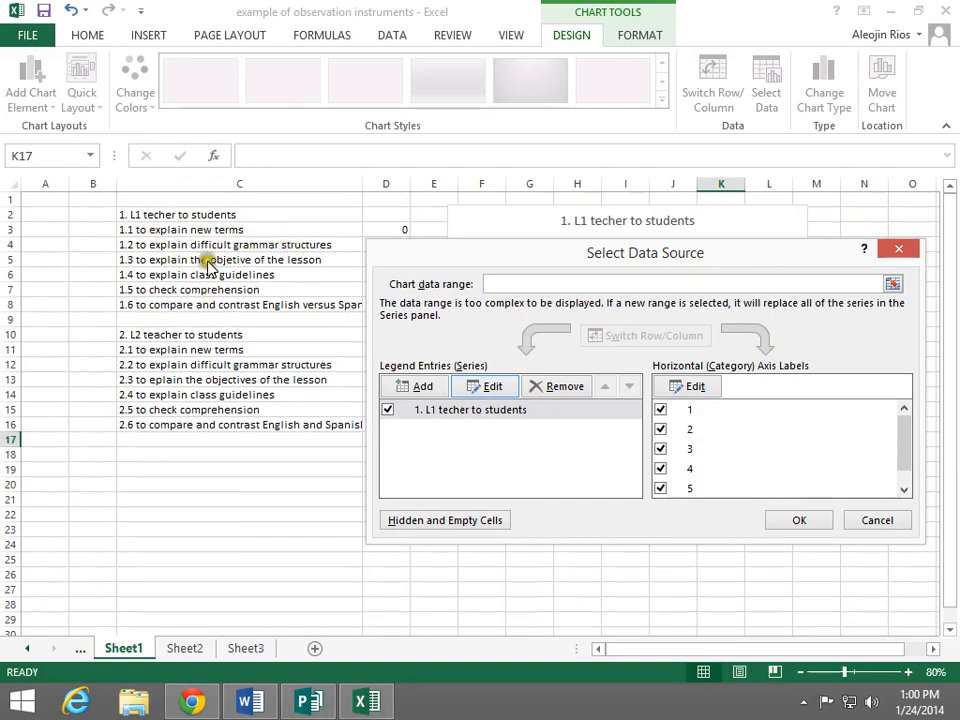
pyautogui.click(700, 388)
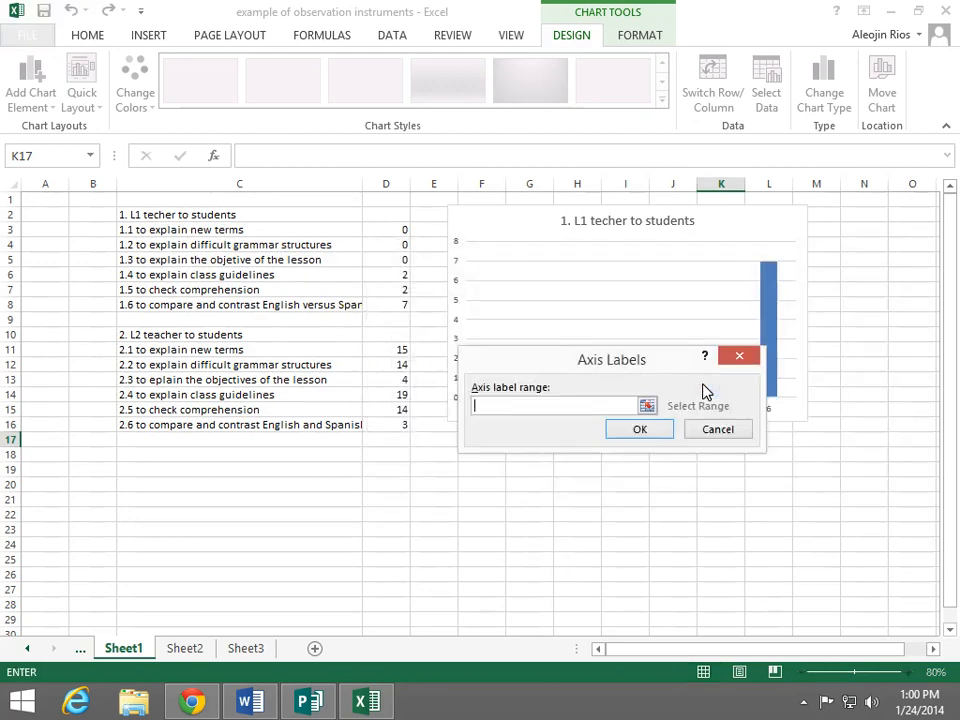
pyautogui.click(648, 406)
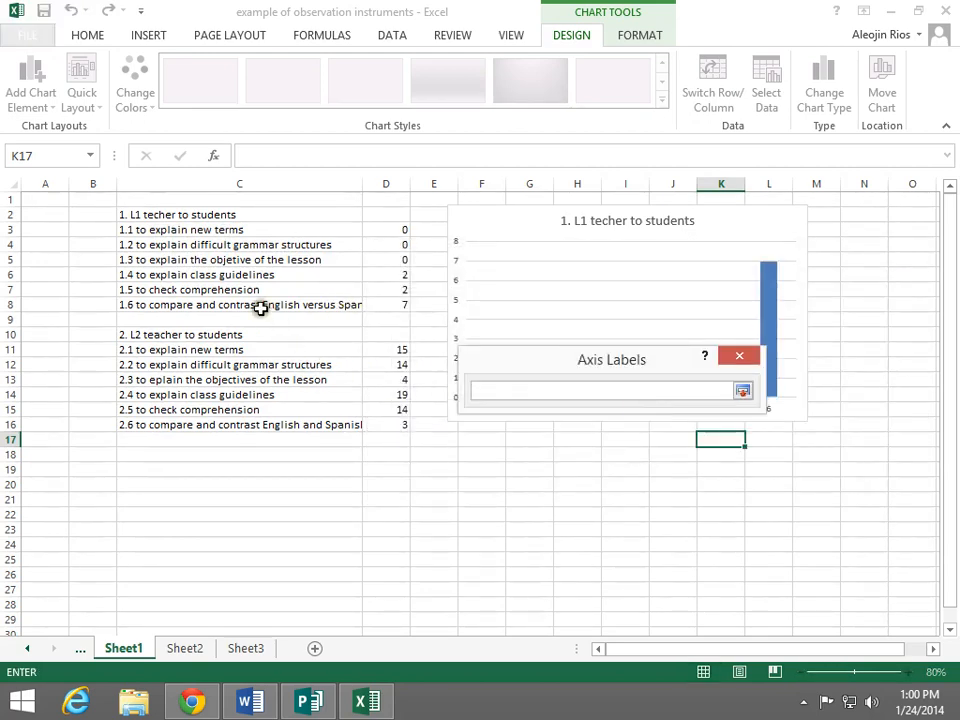
pyautogui.click(180, 232)
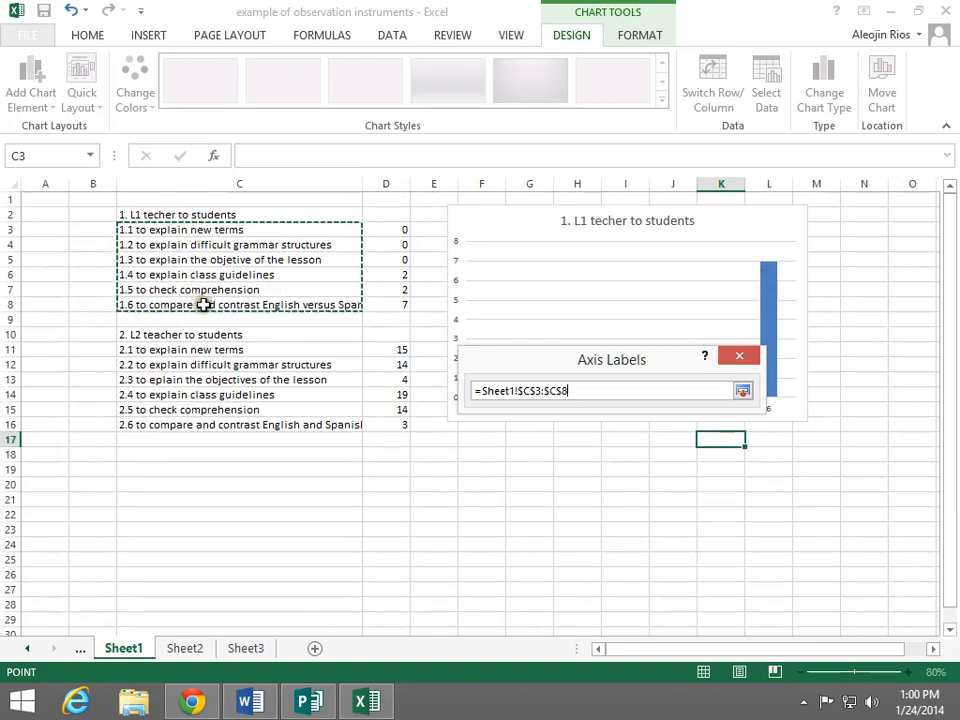
pyautogui.click(744, 392)
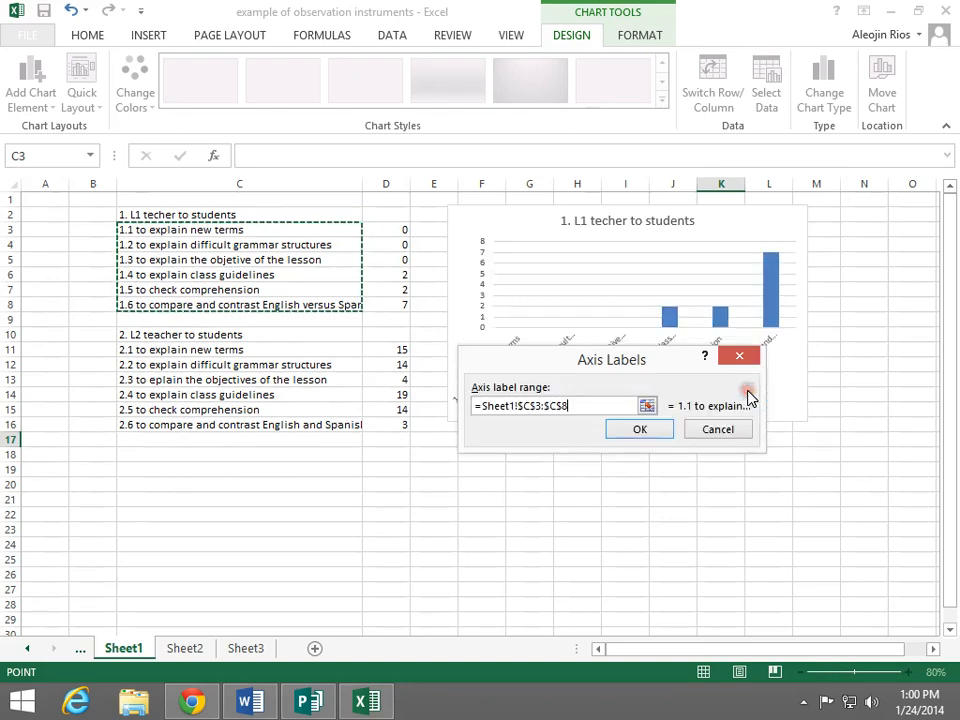
pyautogui.click(662, 432)
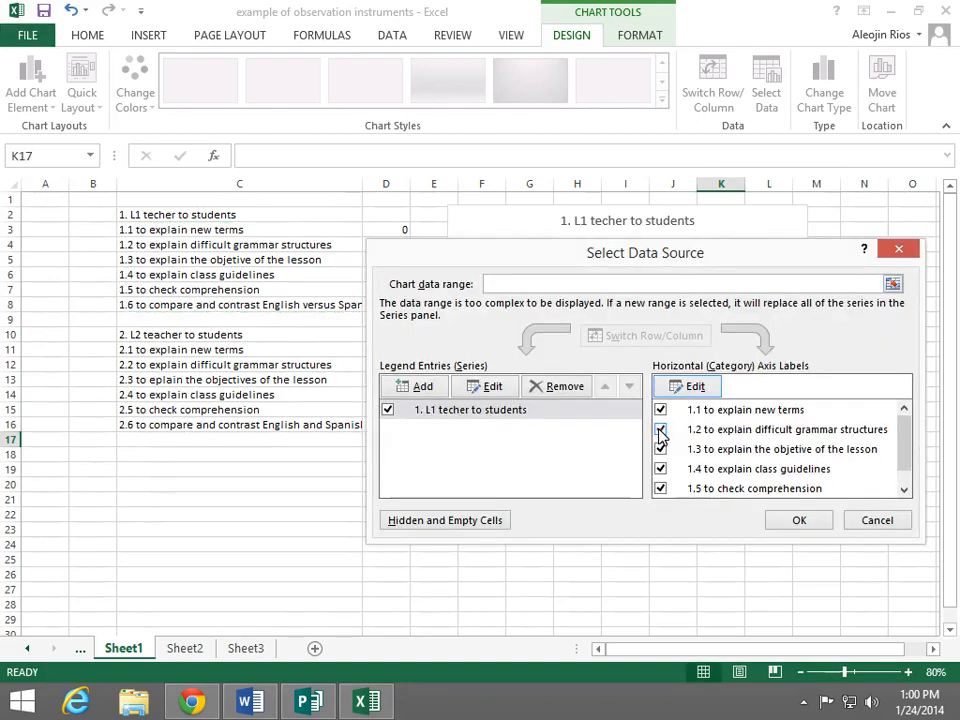
# Add a second data series to the chart and take its name from cell C10, "2. L2 teacher to students"
pyautogui.moveTo(569, 257); pyautogui.dragTo(502, 458)
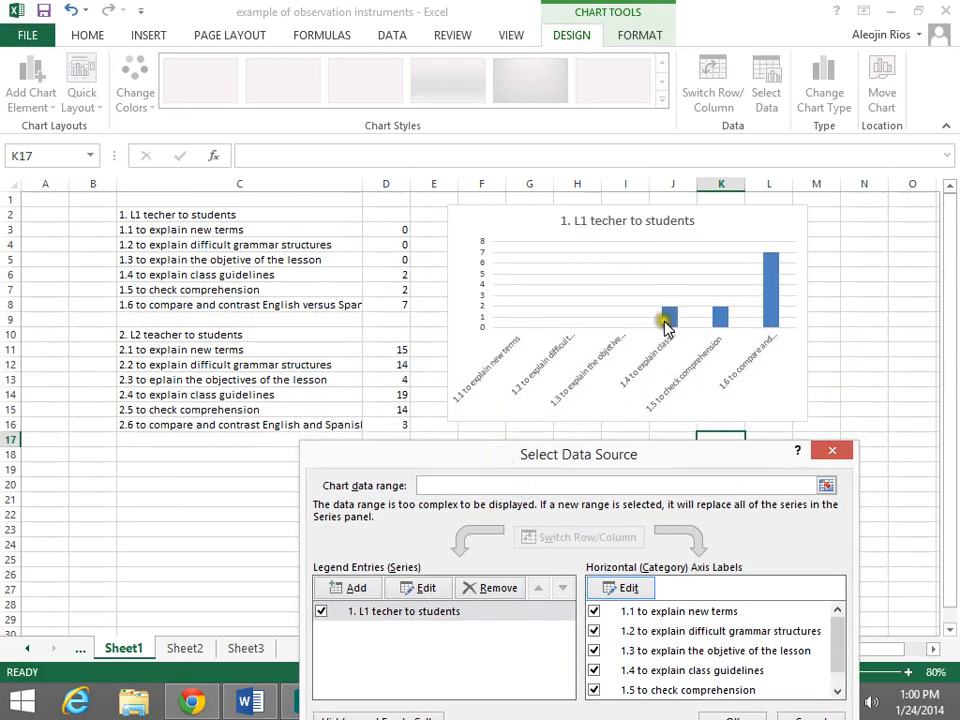
pyautogui.moveTo(563, 459); pyautogui.dragTo(681, 258)
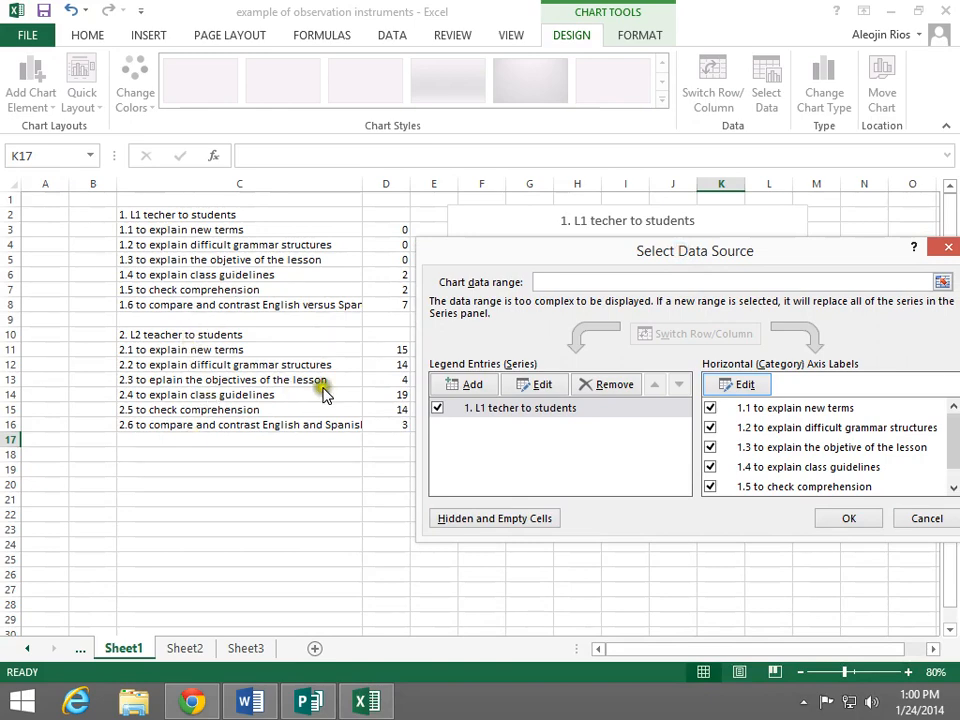
pyautogui.click(472, 385)
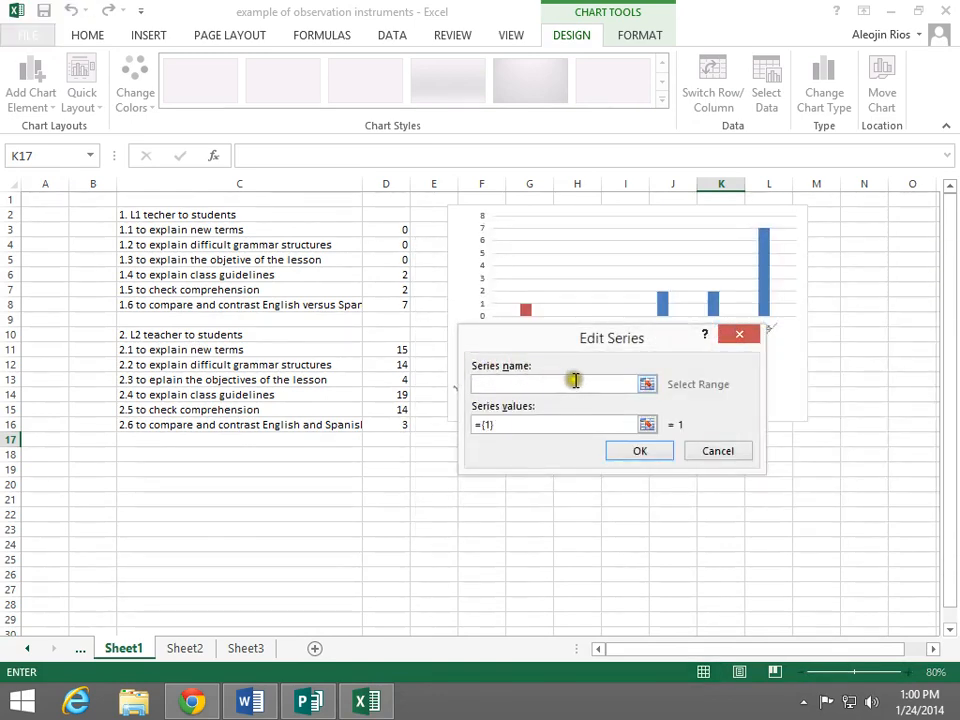
pyautogui.click(648, 386)
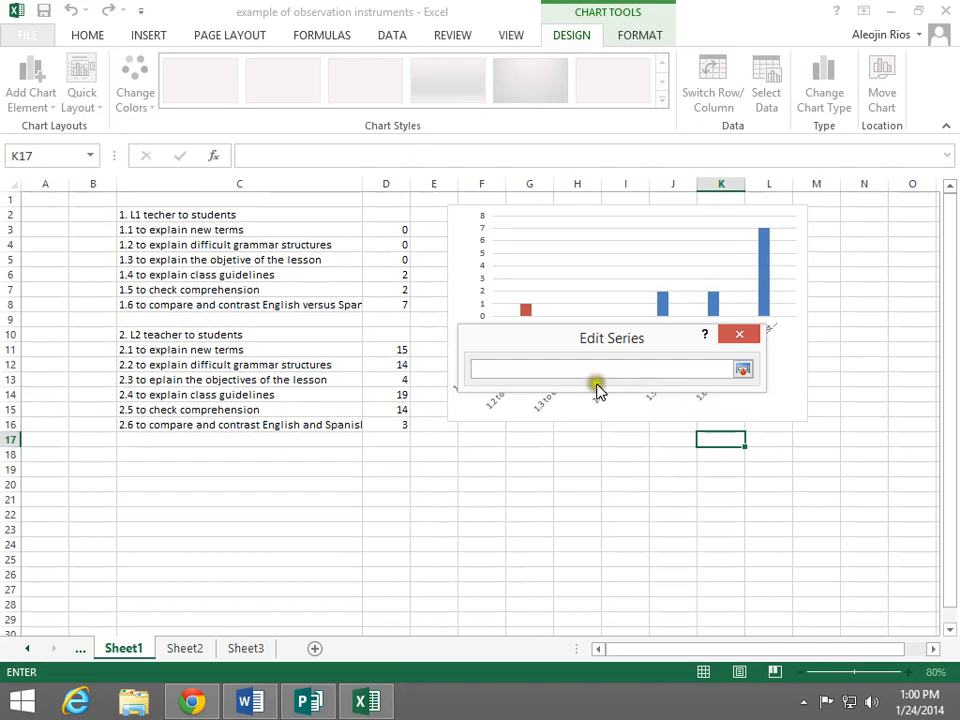
pyautogui.click(175, 337)
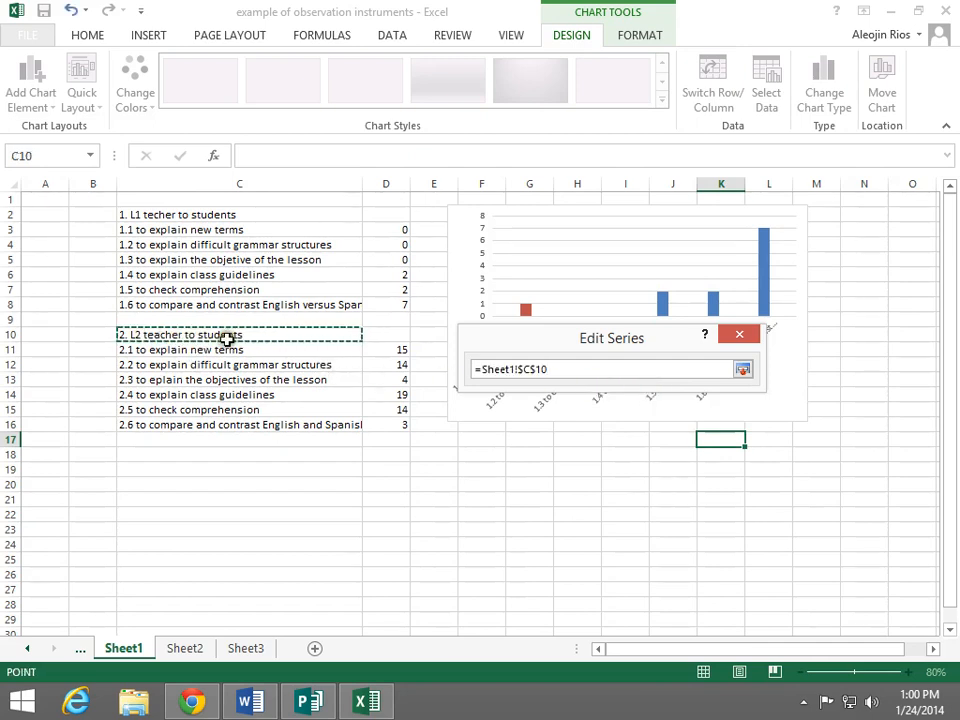
pyautogui.click(743, 371)
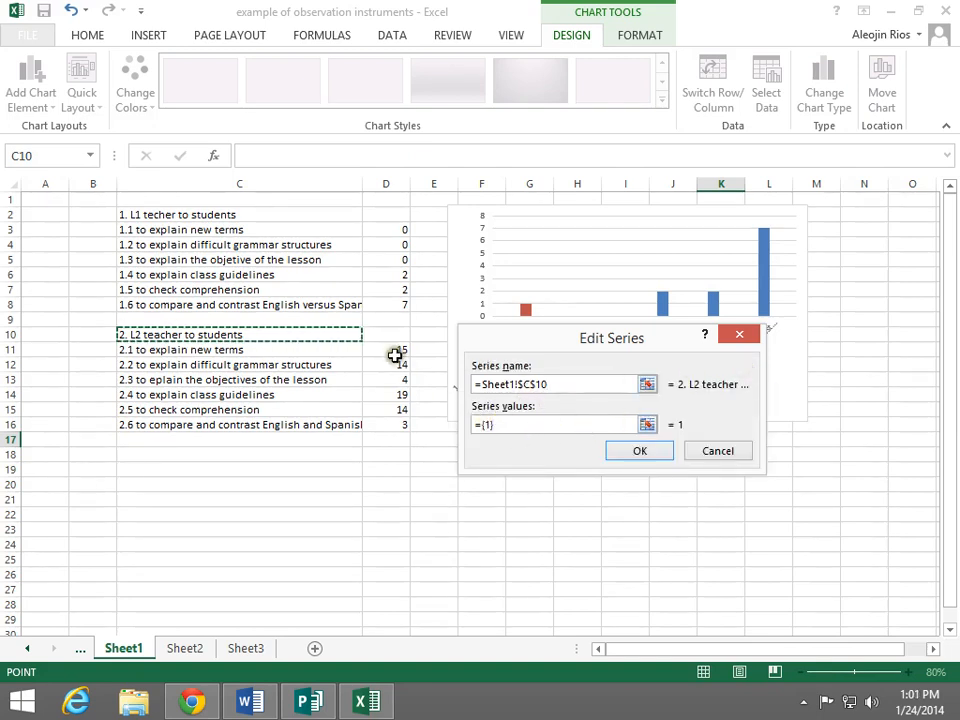
# Set the L2 series values to cells D11:D16 on Sheet1 and apply the data source changes to the chart
pyautogui.click(646, 426)
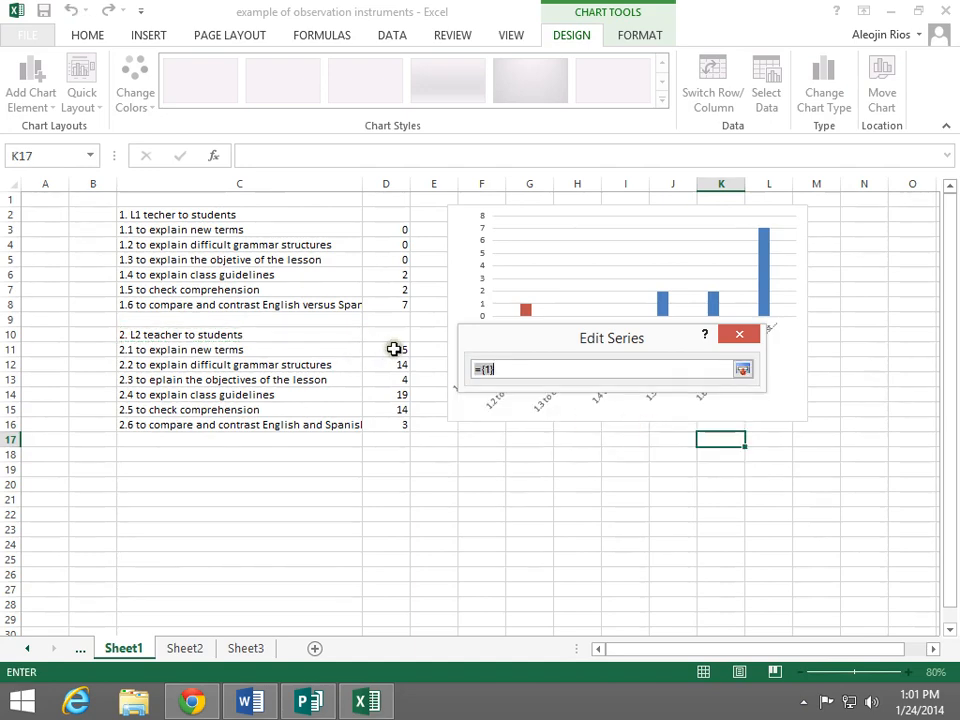
pyautogui.moveTo(392, 349); pyautogui.dragTo(398, 423)
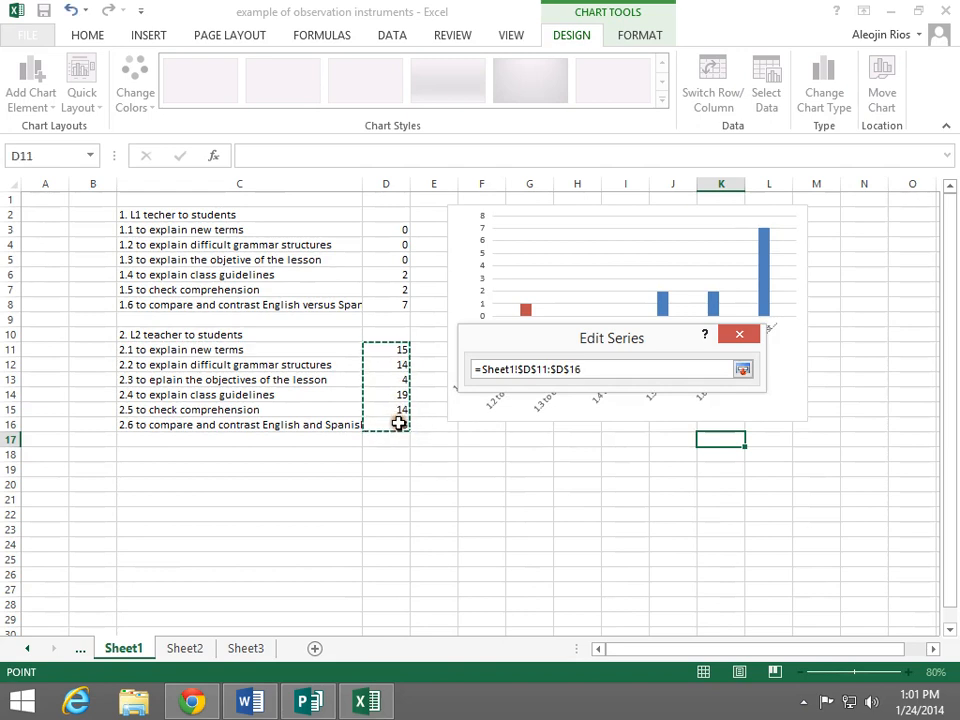
pyautogui.click(744, 370)
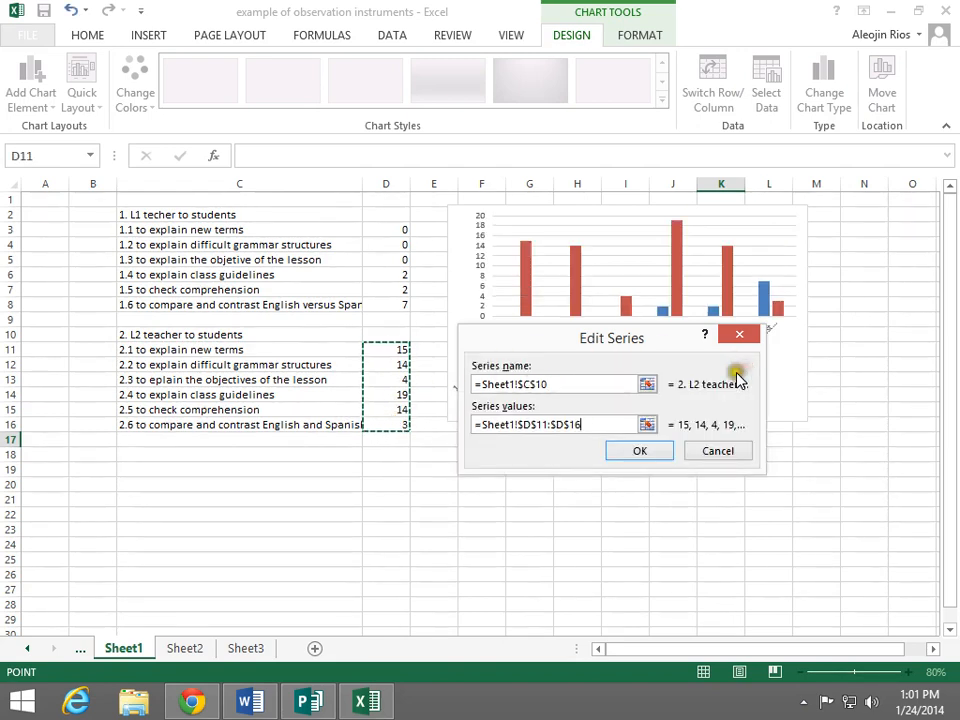
pyautogui.click(650, 453)
pyautogui.moveTo(647, 250); pyautogui.dragTo(551, 462)
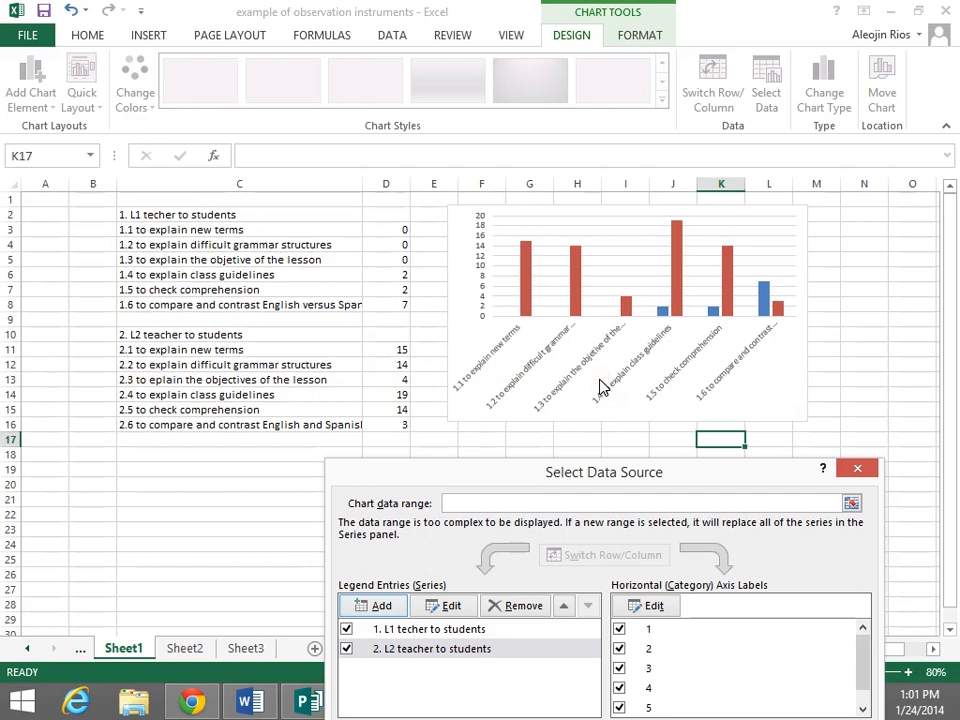
pyautogui.moveTo(634, 477); pyautogui.dragTo(592, 290)
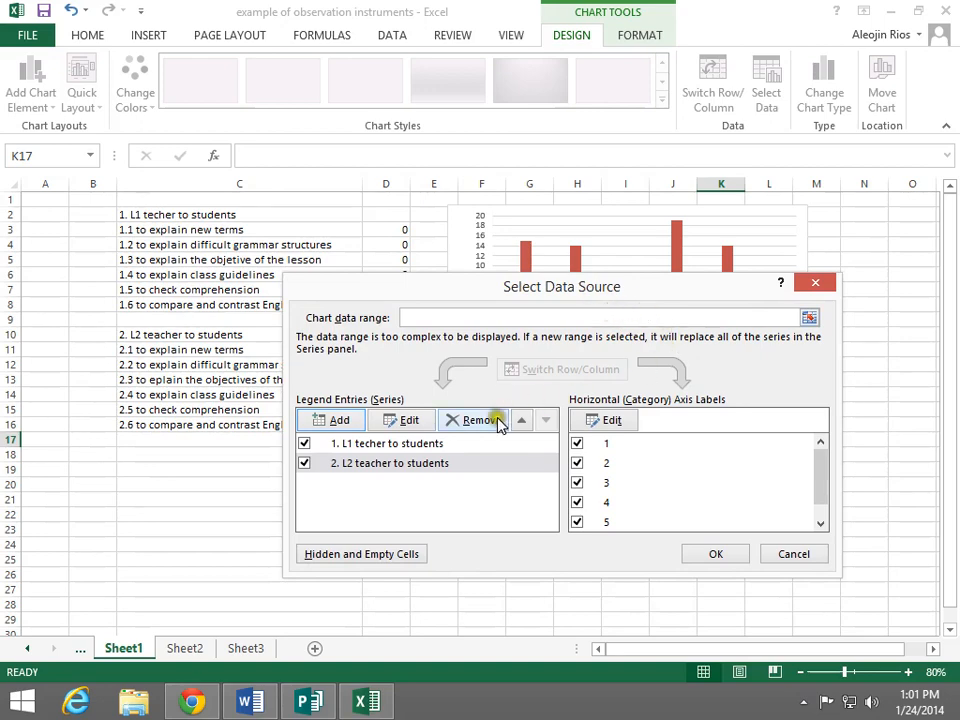
pyautogui.click(717, 556)
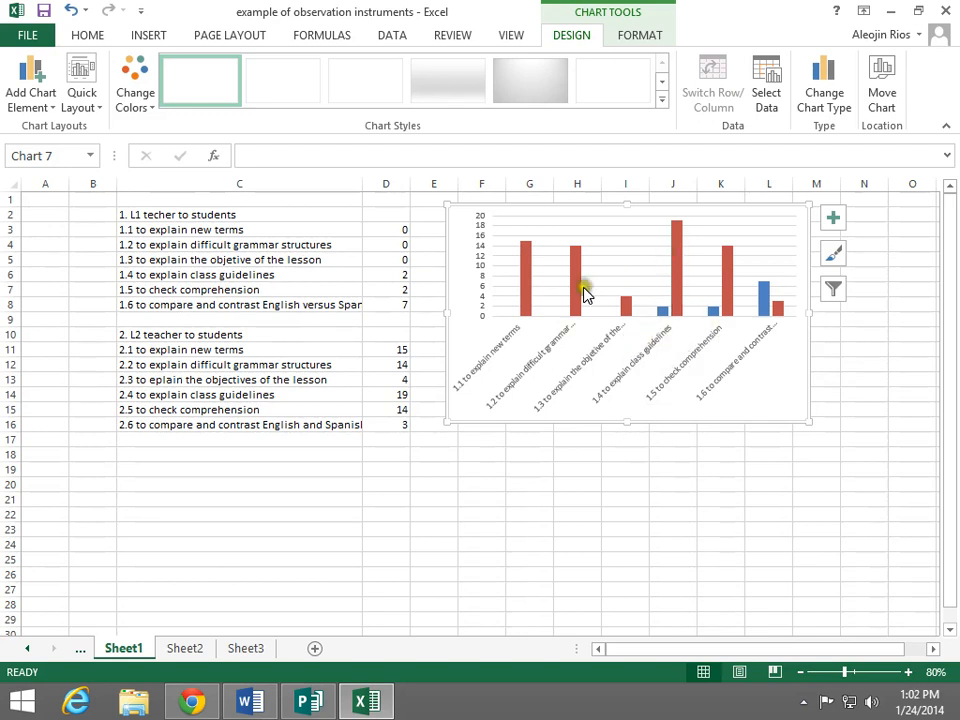
# Add a title above the chart reading "Teacher to Student Interactions"
pyautogui.click(50, 103)
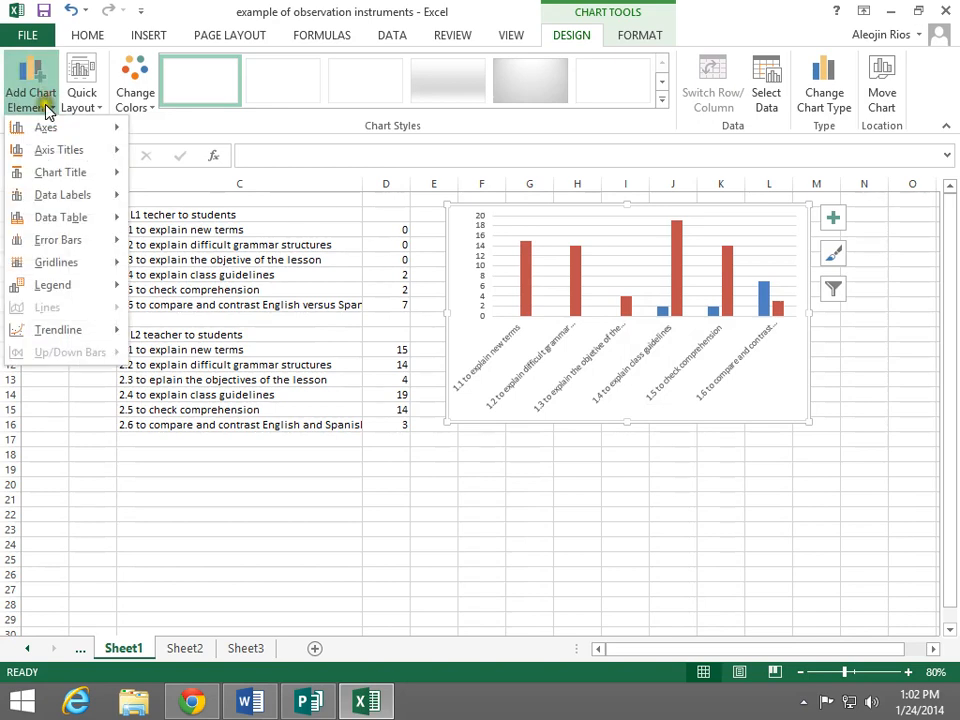
pyautogui.moveTo(71, 172)
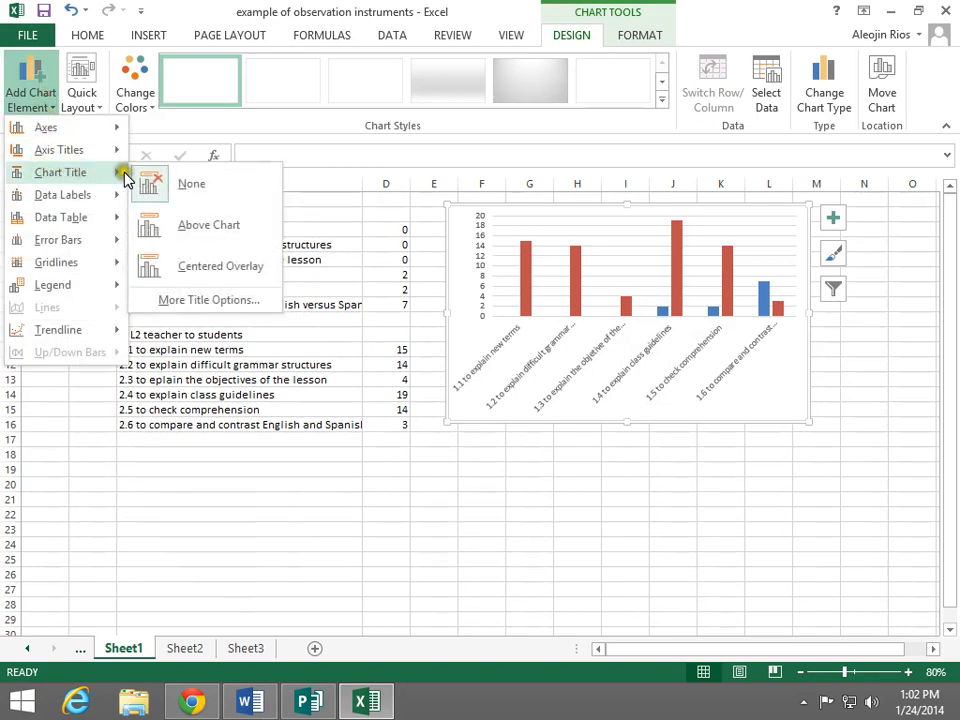
pyautogui.click(208, 228)
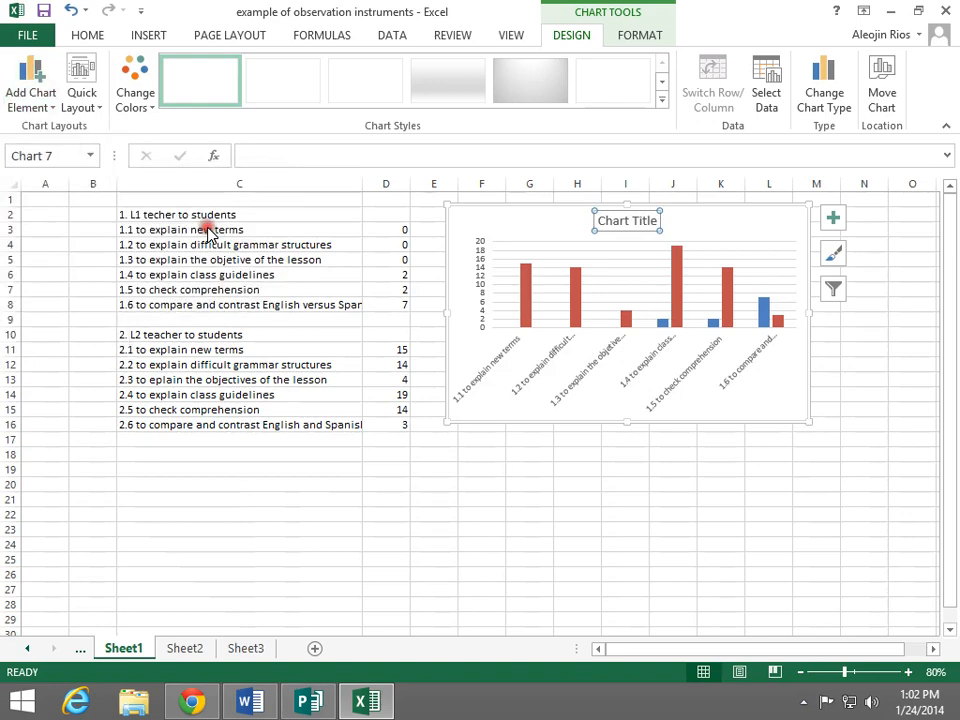
pyautogui.doubleClick(609, 220)
pyautogui.tripleClick(609, 220)
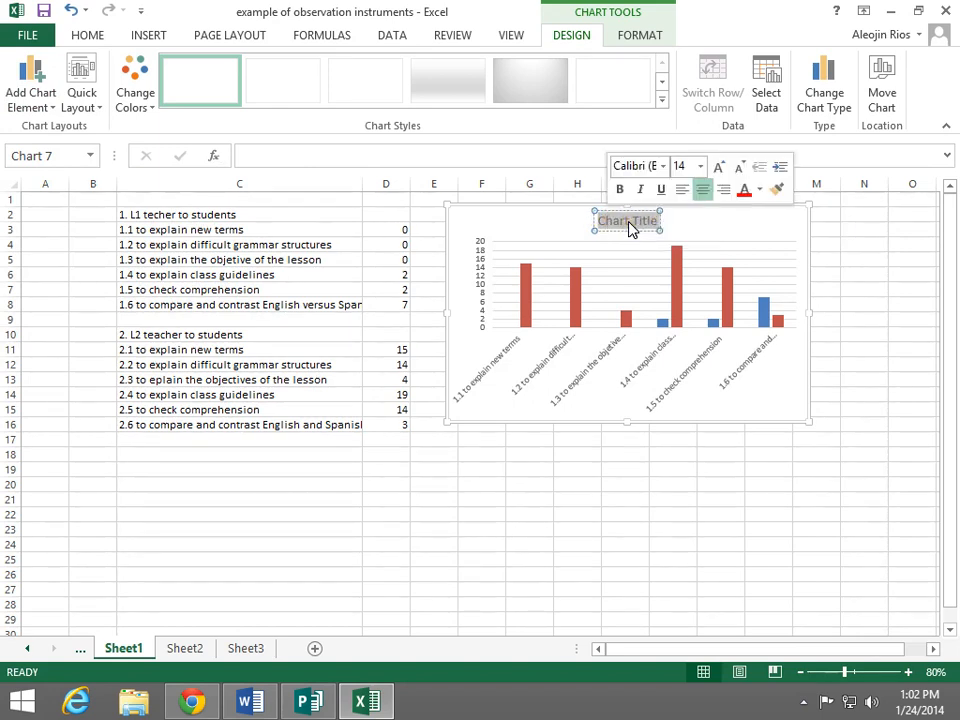
pyautogui.write('Teac')
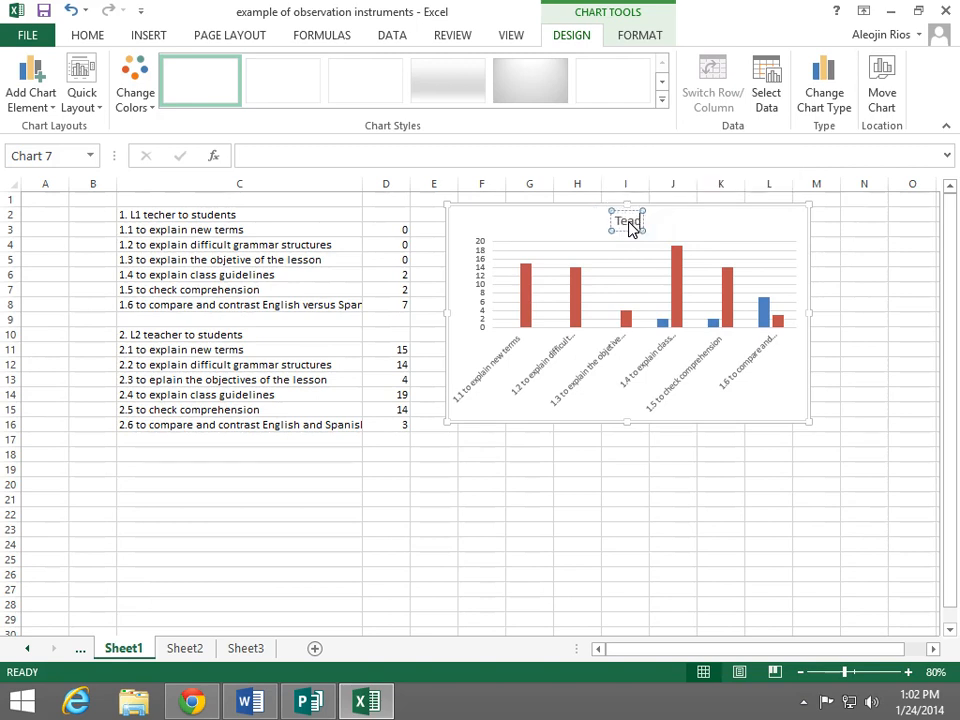
pyautogui.write('her to Student')
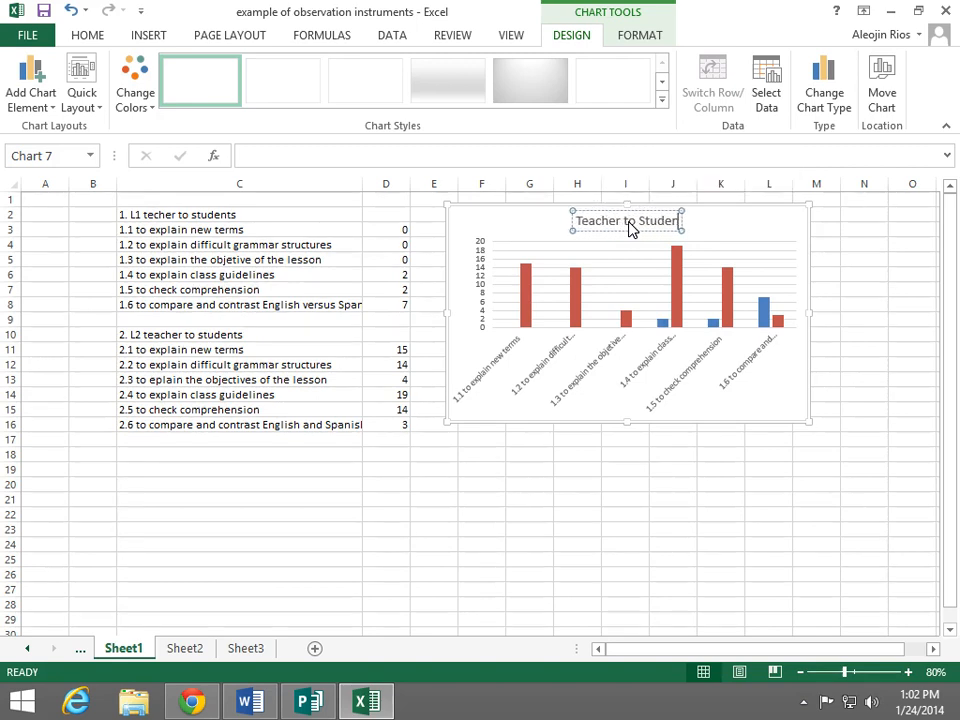
pyautogui.write(' Interactions')
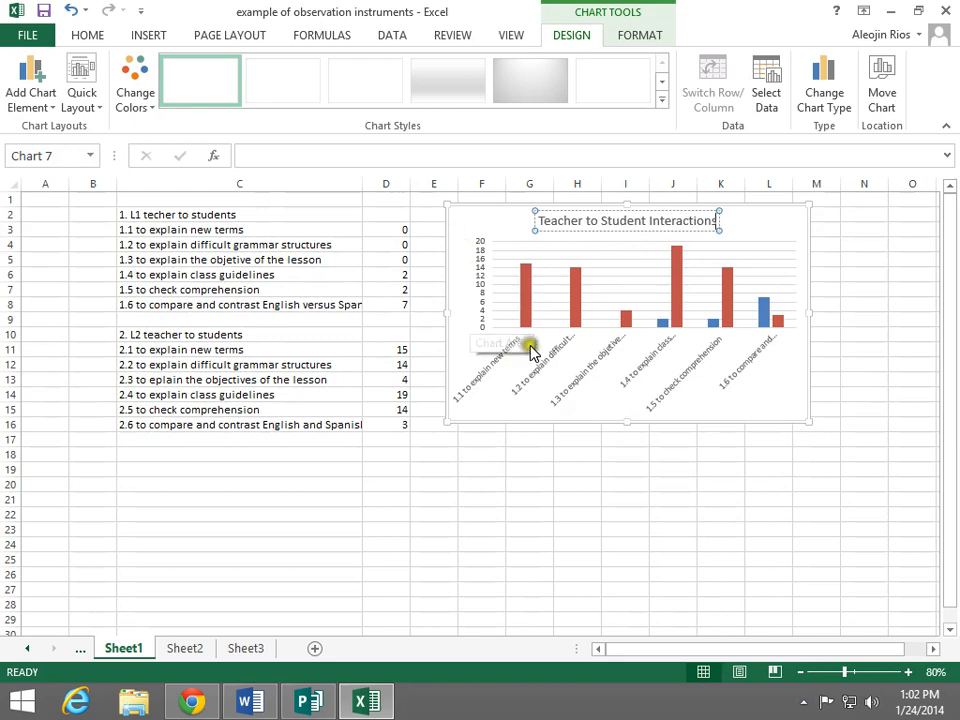
# Add a primary horizontal axis title to the chart reading "Types of Interactions"
pyautogui.click(26, 75)
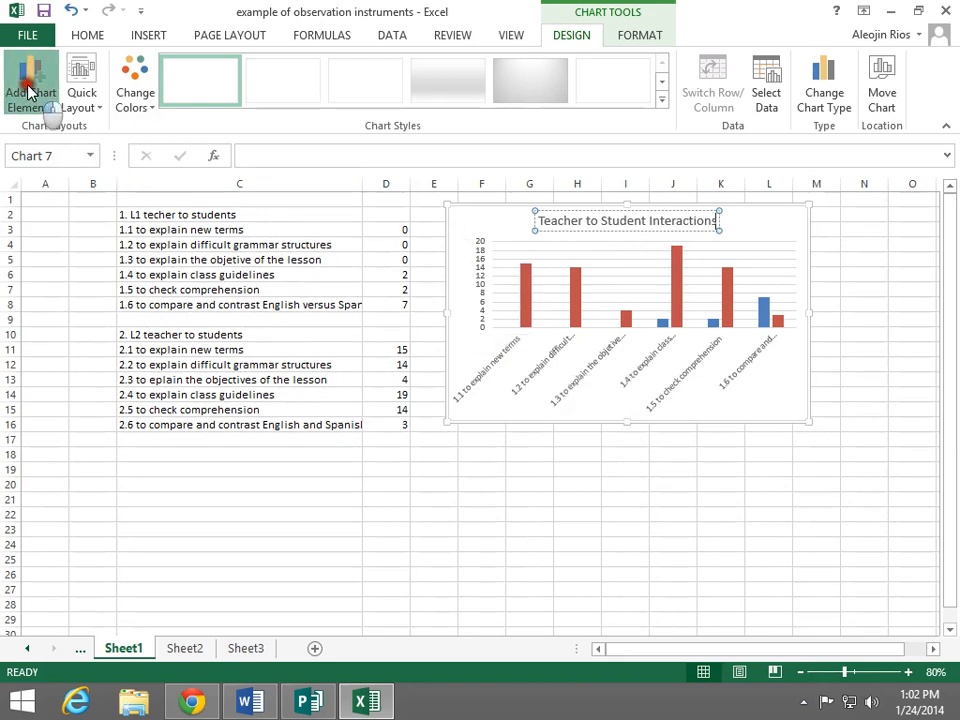
pyautogui.moveTo(42, 150)
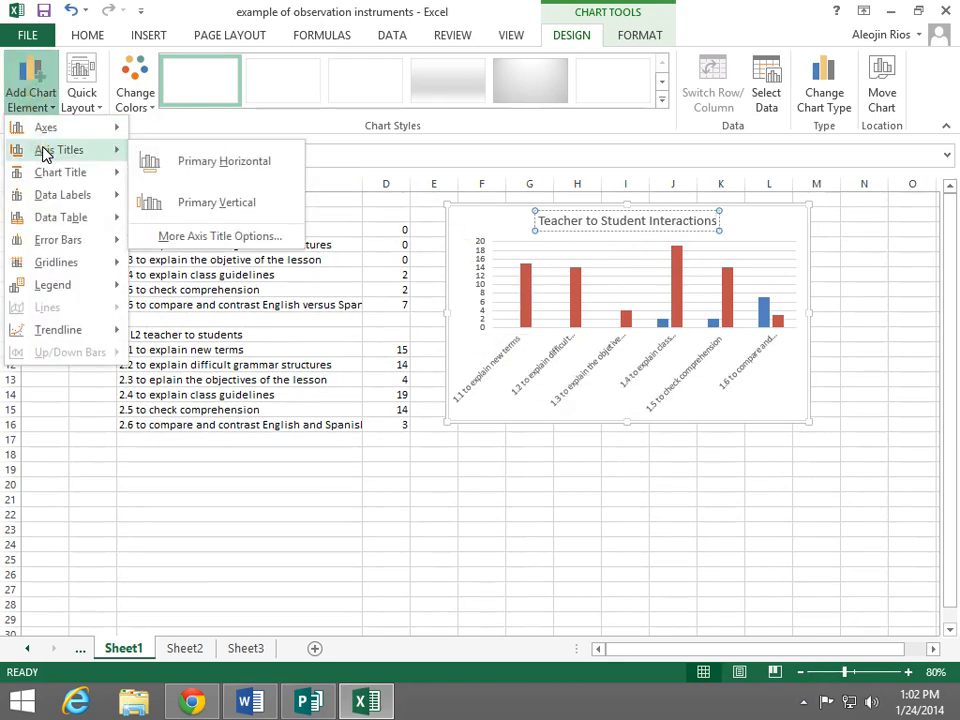
pyautogui.click(229, 165)
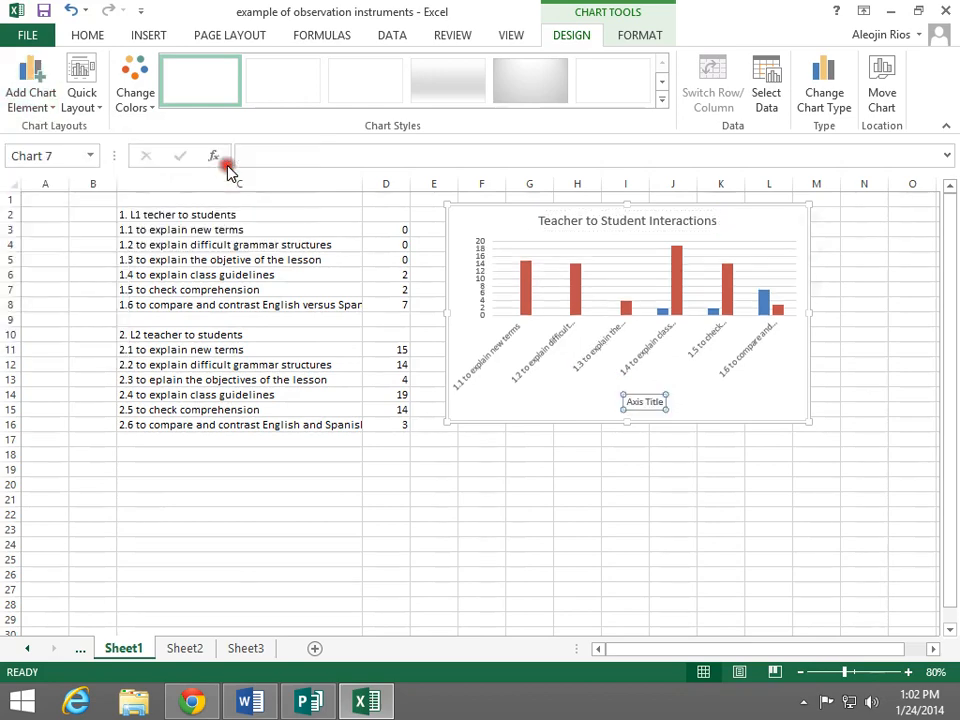
pyautogui.click(648, 403)
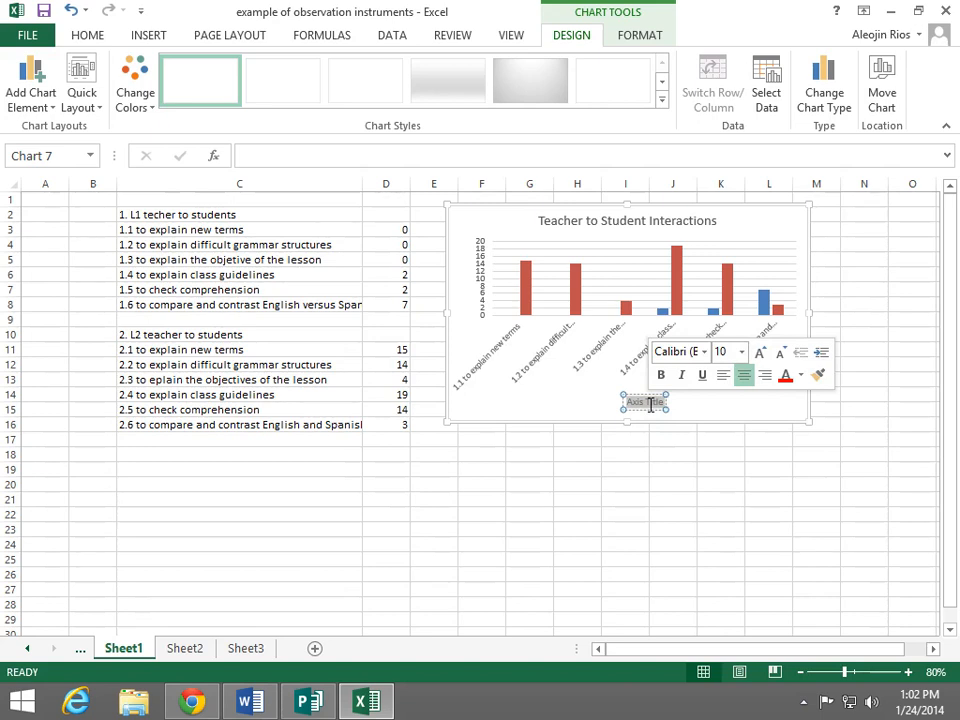
pyautogui.press('Delete')
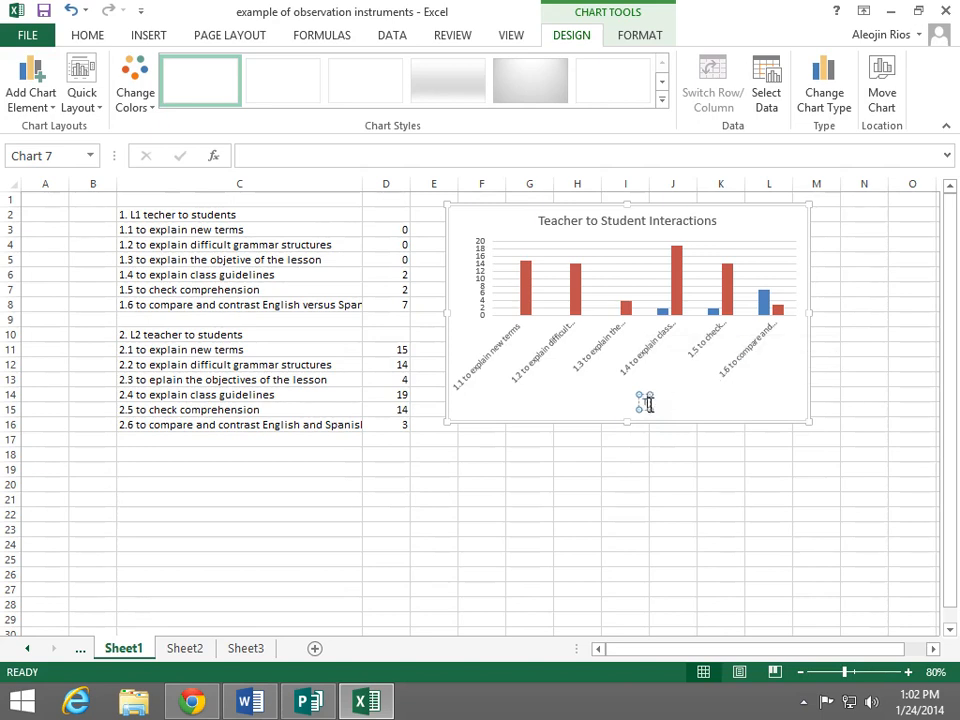
pyautogui.write('Types of Inter')
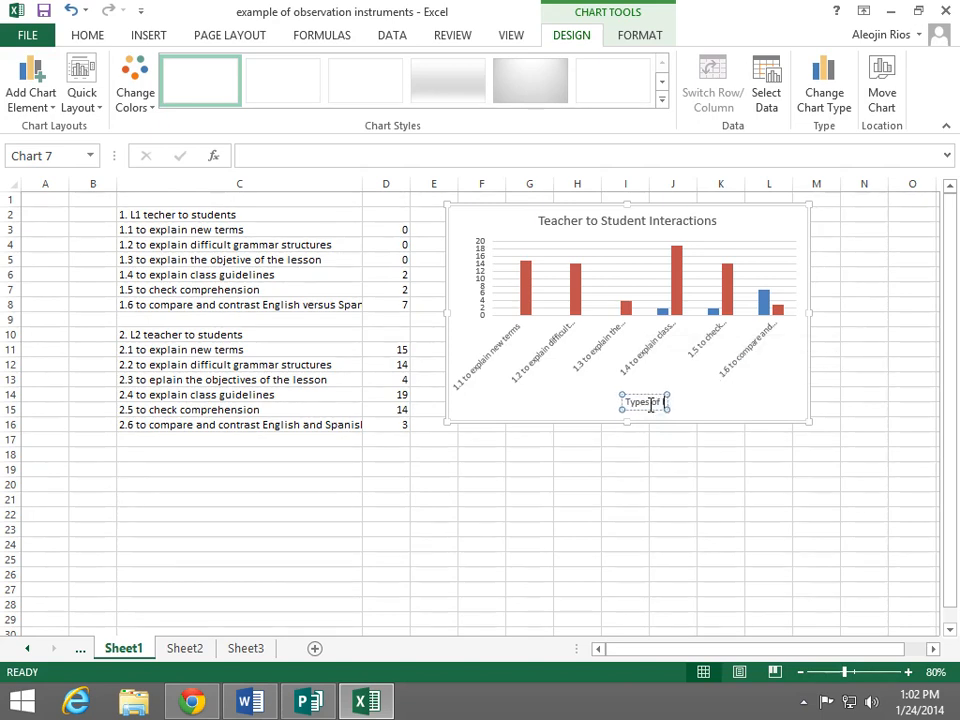
pyautogui.write('actions')
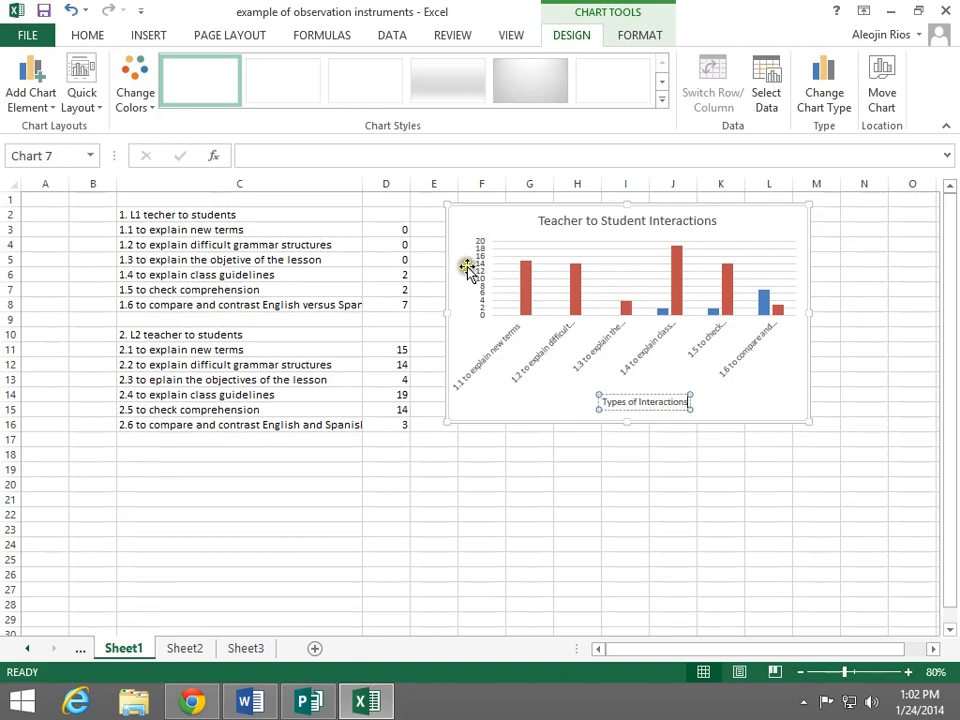
# Add a primary vertical axis title to the chart reading "Times for Each Interaction"
pyautogui.click(31, 97)
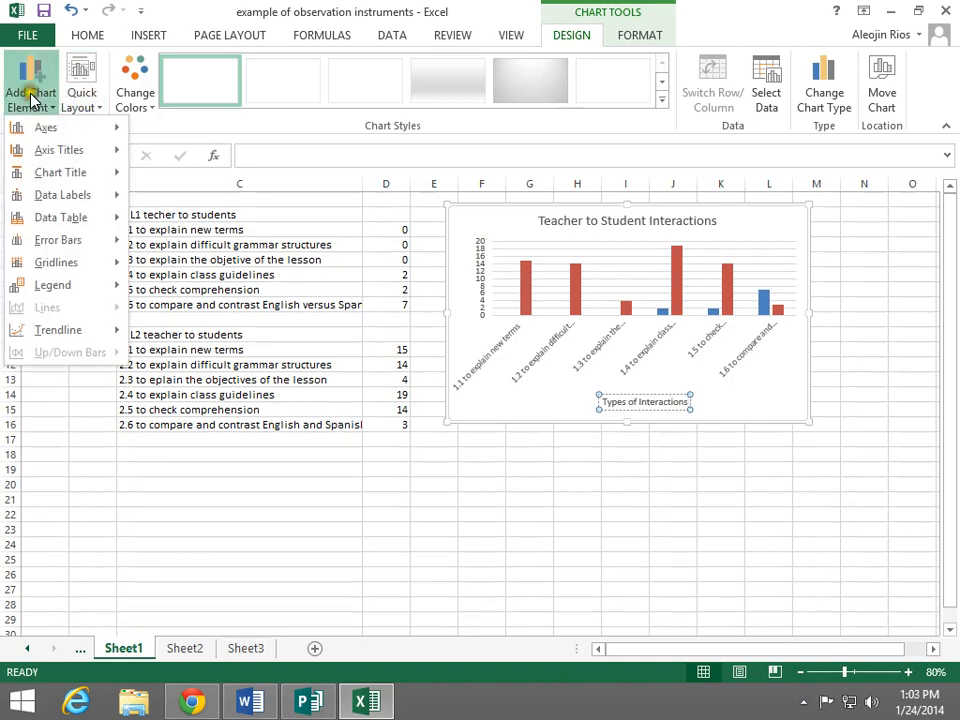
pyautogui.moveTo(75, 154)
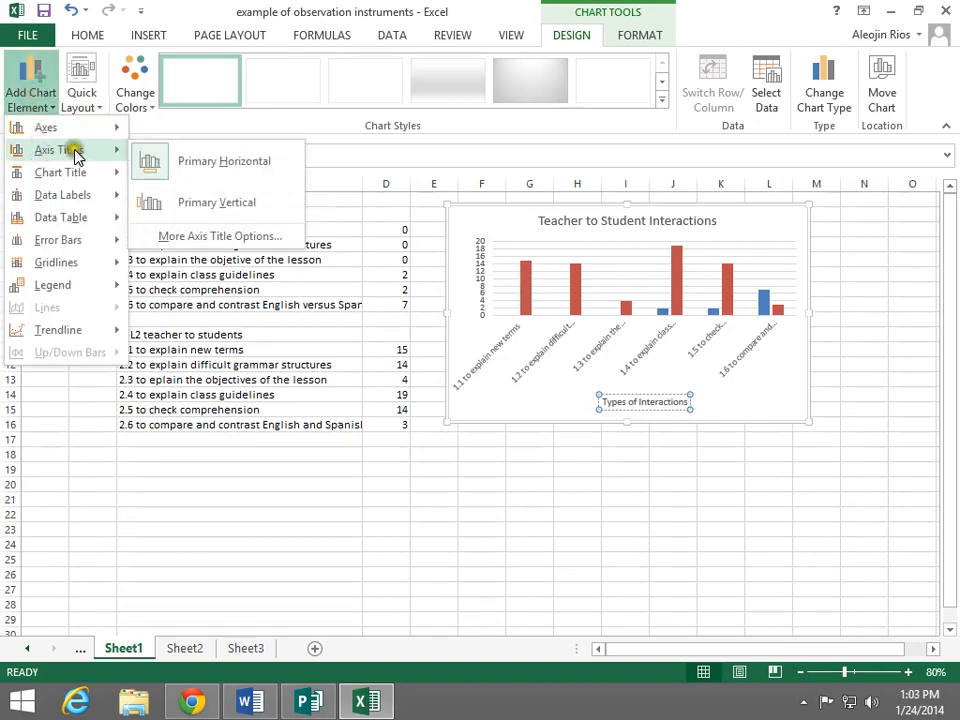
pyautogui.click(190, 206)
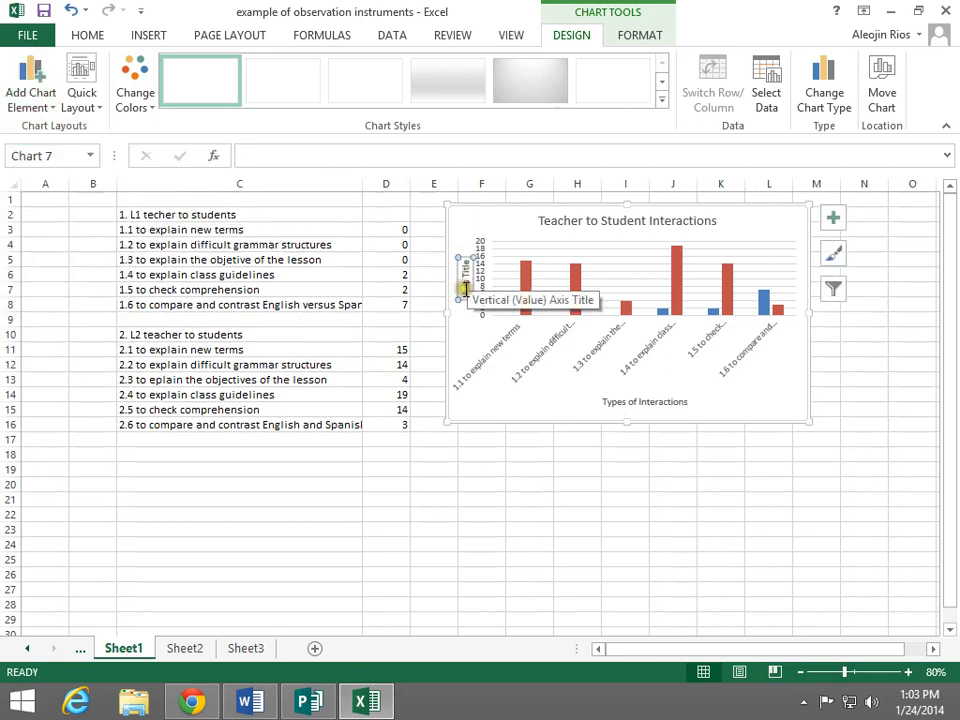
pyautogui.tripleClick(465, 289)
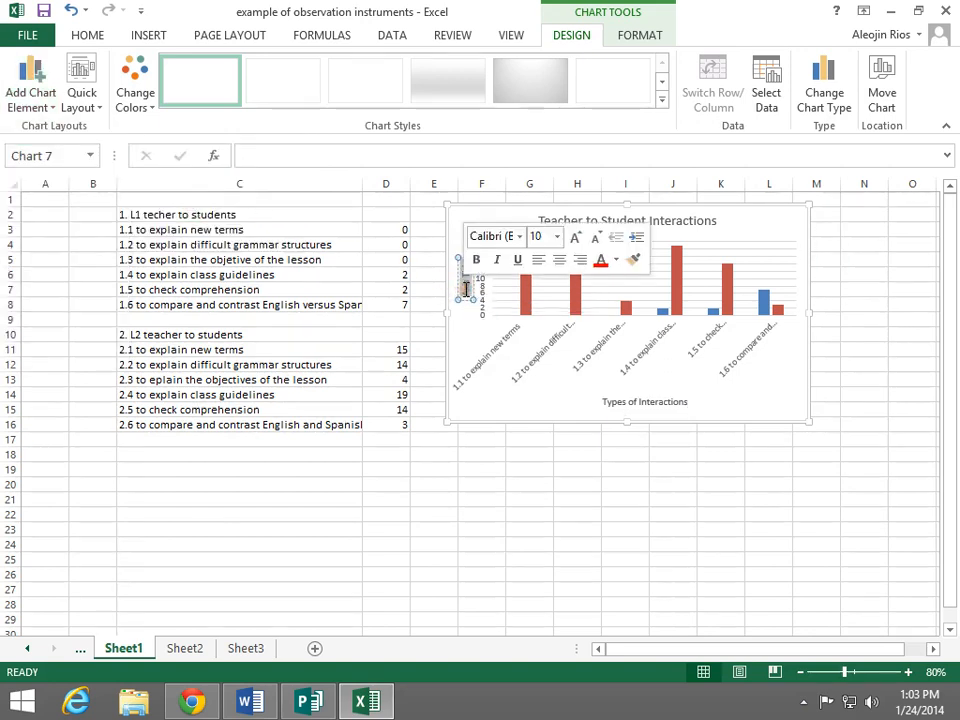
pyautogui.write('Times for')
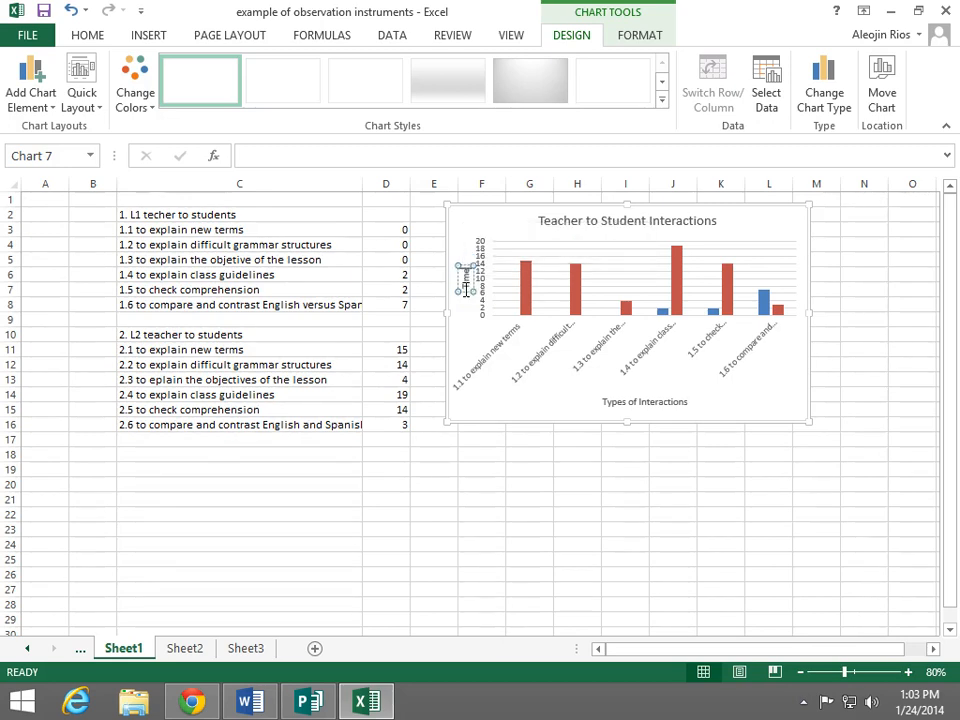
pyautogui.write(' each Interac')
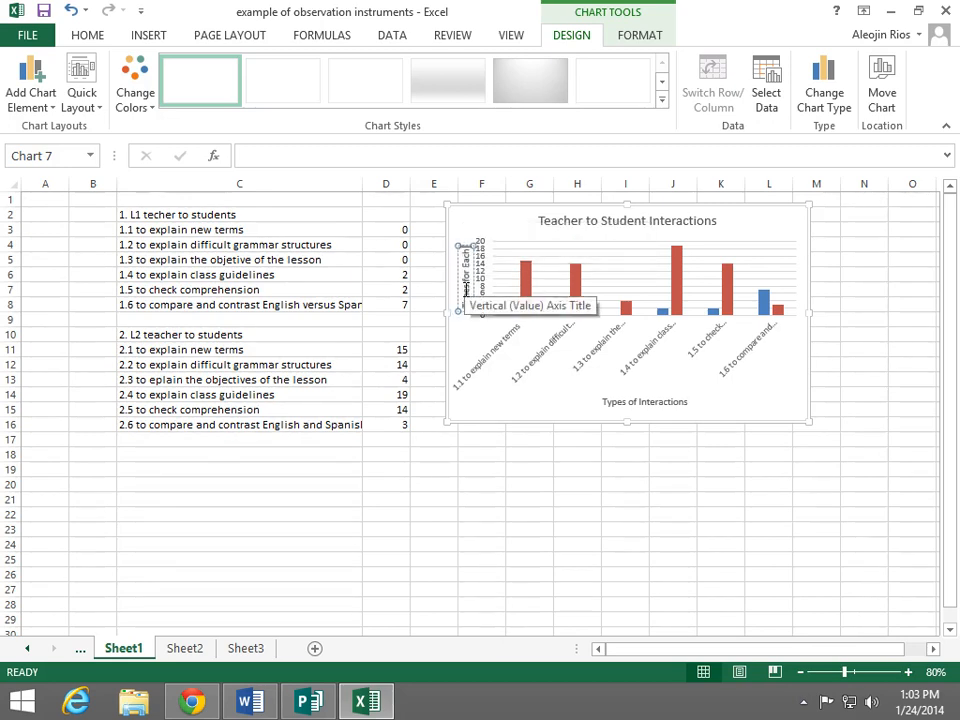
pyautogui.write('tion')
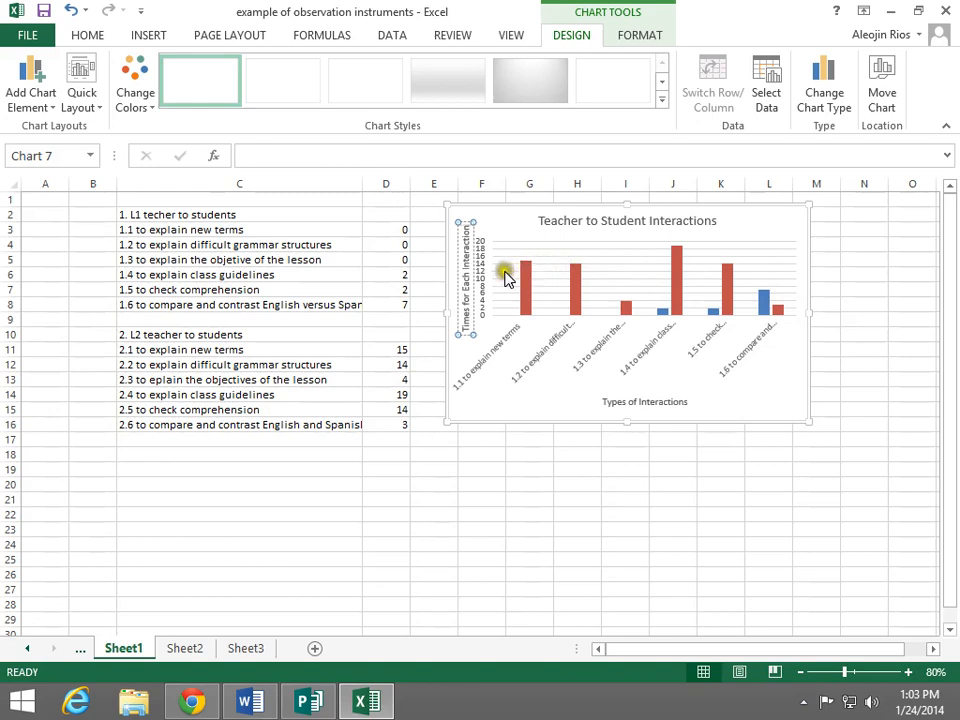
# Add data labels to the chart's columns using the Outside End placement
pyautogui.click(40, 97)
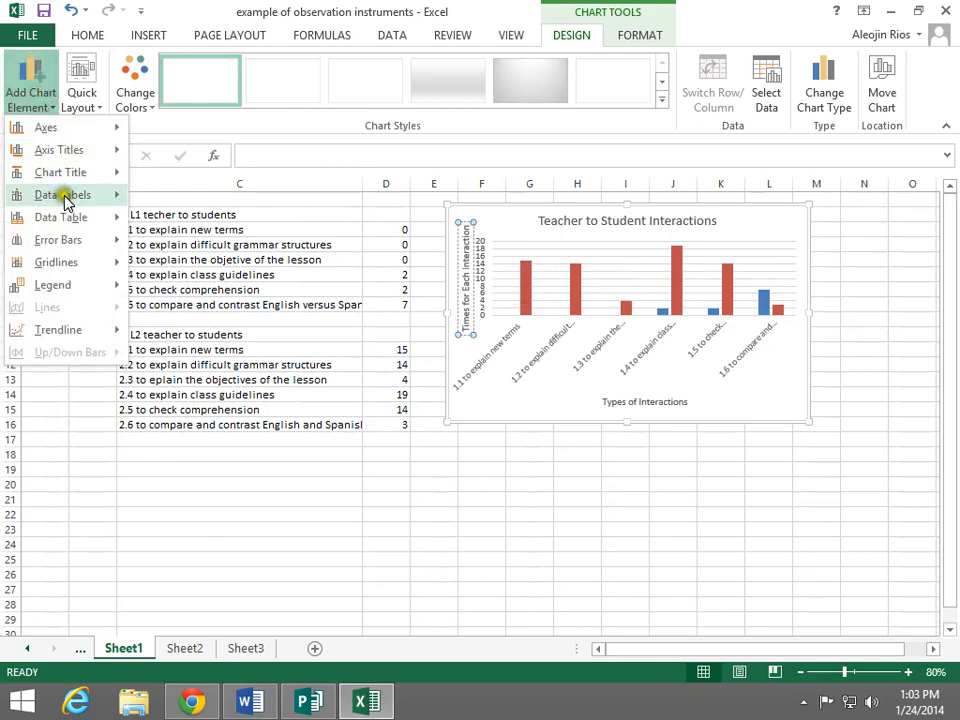
pyautogui.moveTo(80, 196)
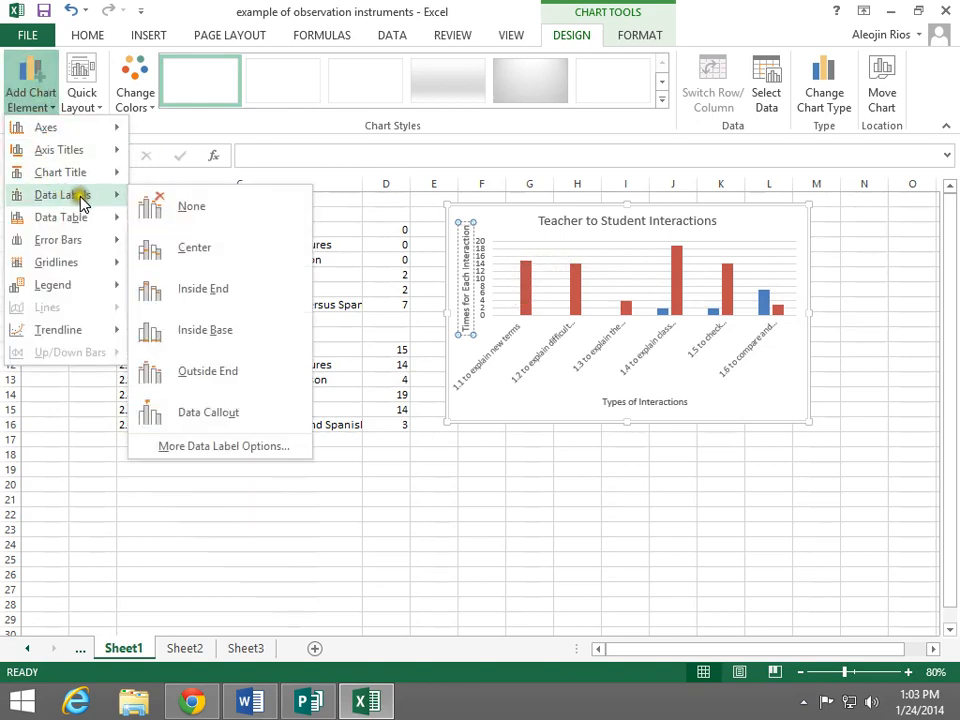
pyautogui.click(210, 375)
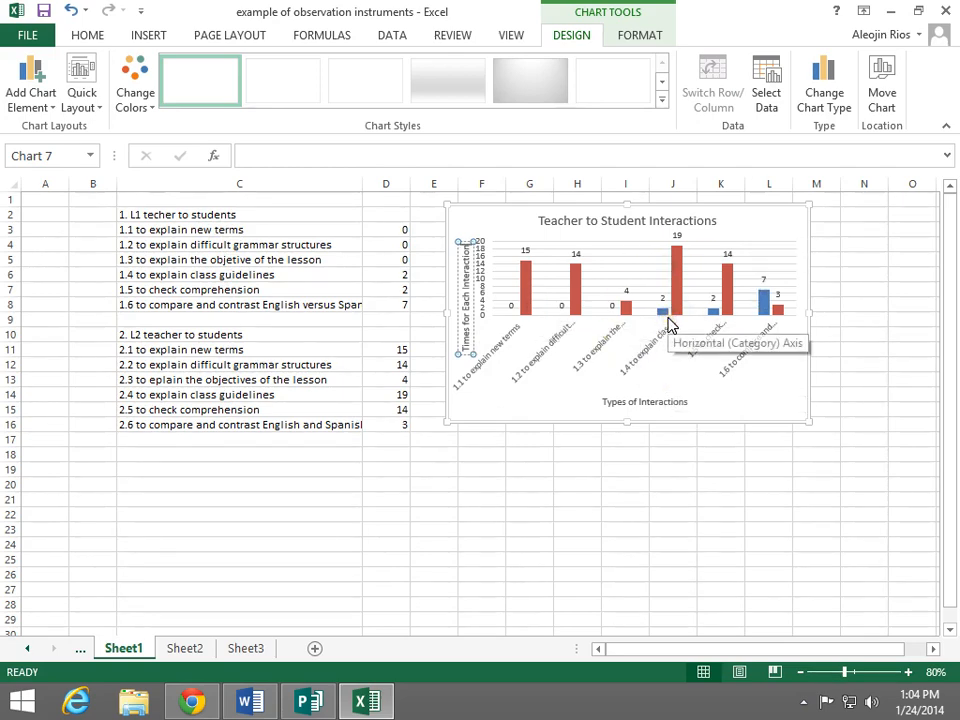
# Add a legend to the chart, placed at the top beneath the chart title
pyautogui.moveTo(531, 293)
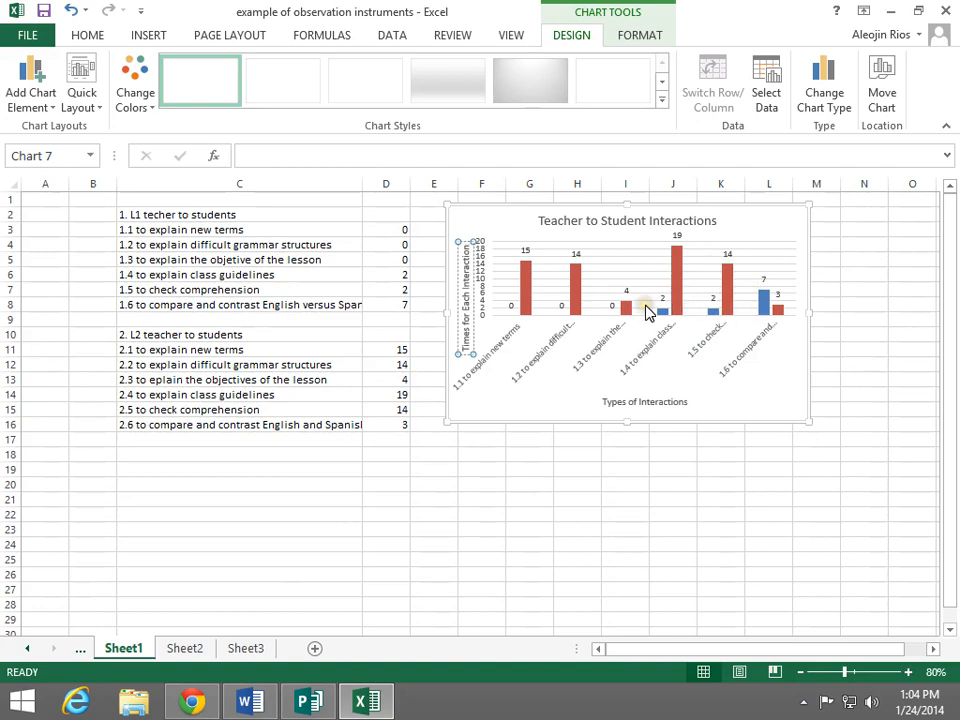
pyautogui.click(33, 97)
pyautogui.moveTo(66, 291)
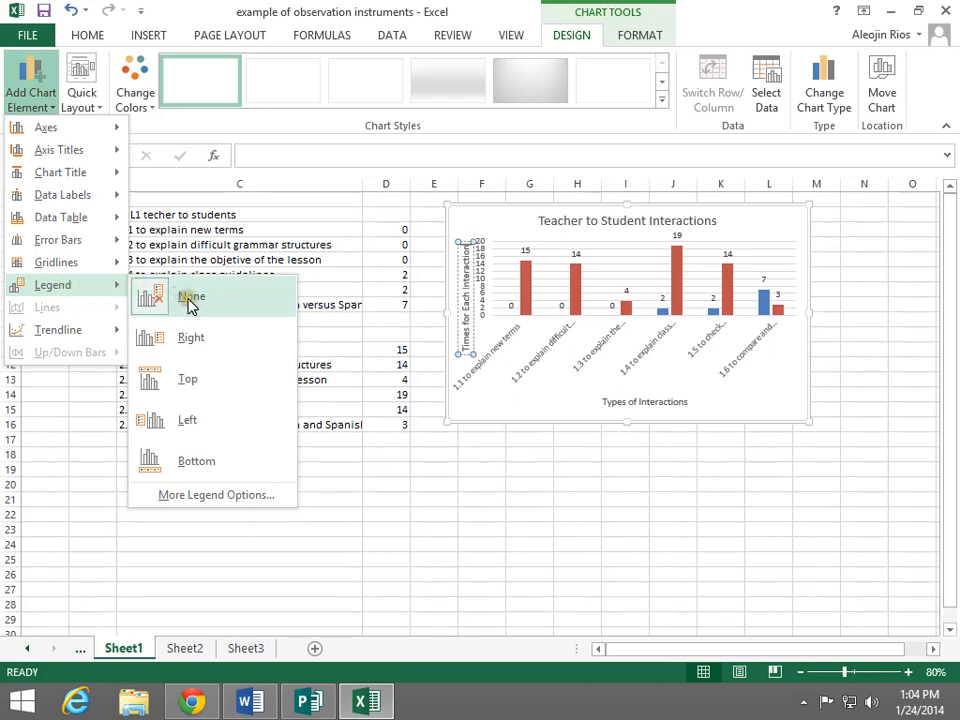
pyautogui.click(190, 380)
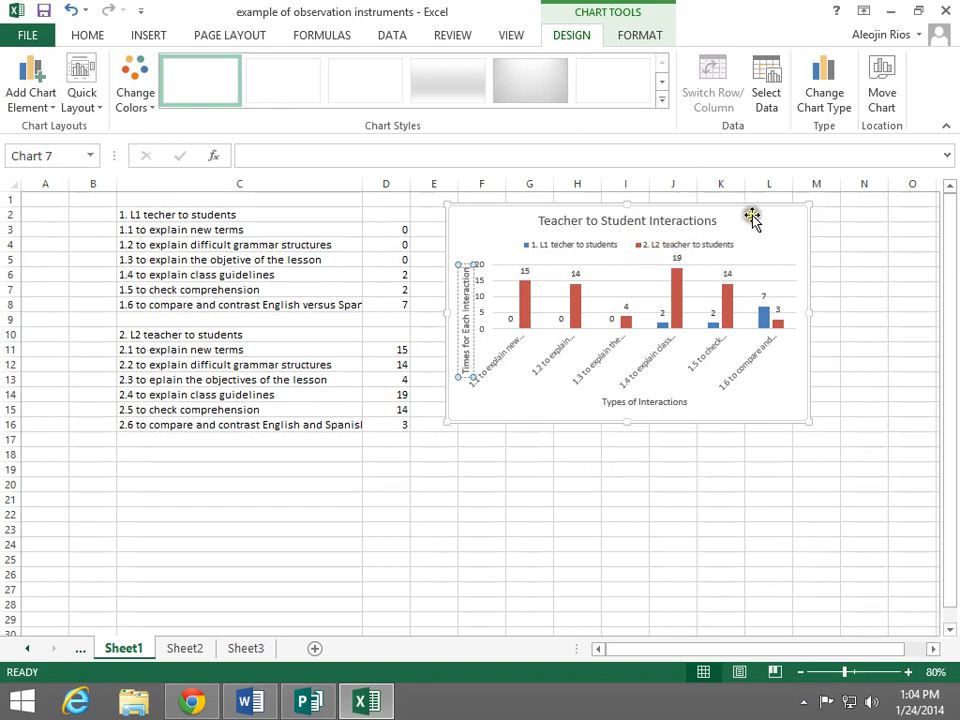
# Move the chart to a new sheet named "teacher to student interactions"
pyautogui.click(882, 100)
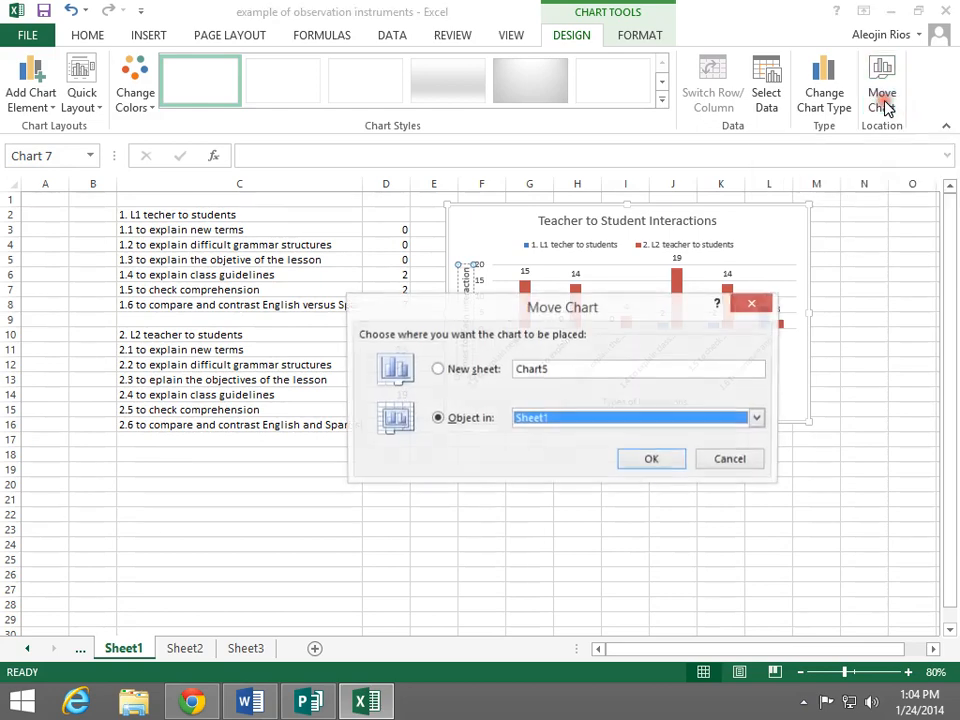
pyautogui.click(441, 371)
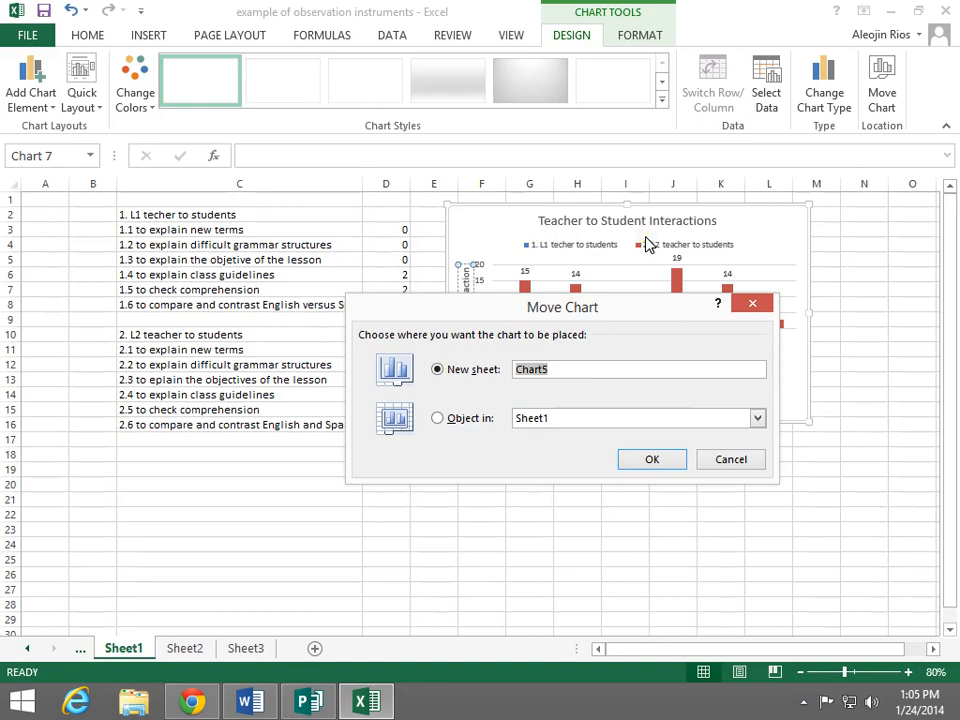
pyautogui.write('teacher to student interactions')
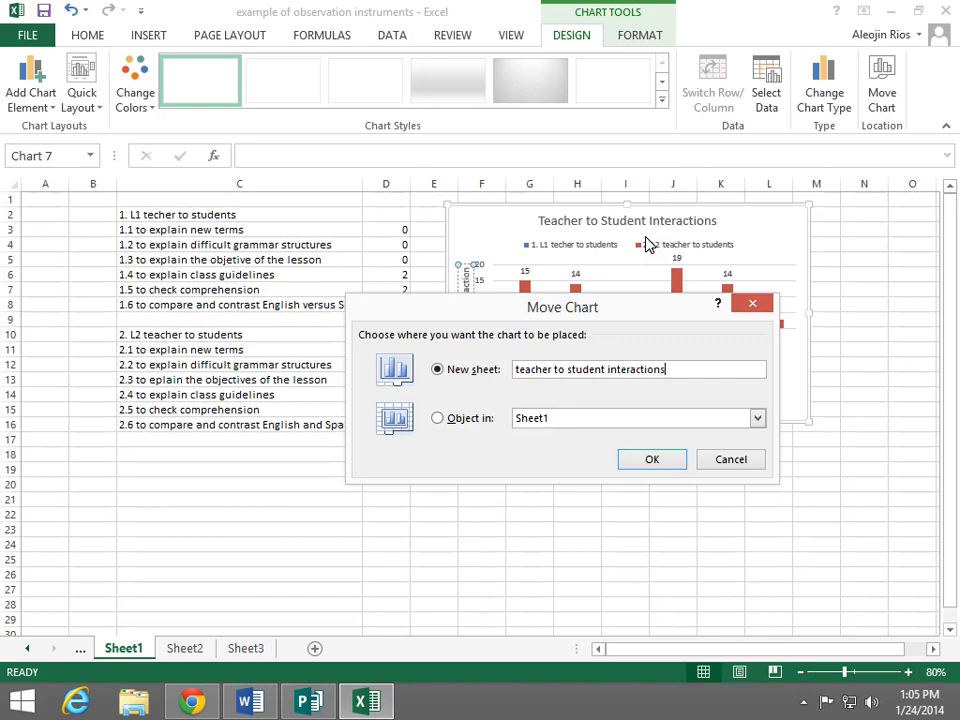
pyautogui.click(651, 459)
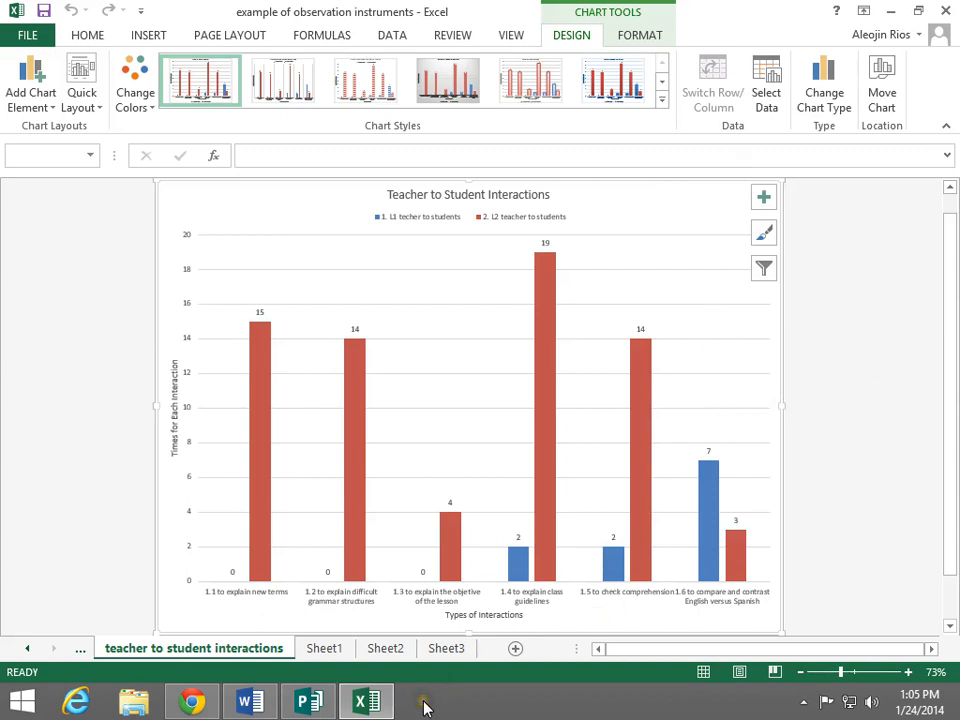
pyautogui.click(803, 702)
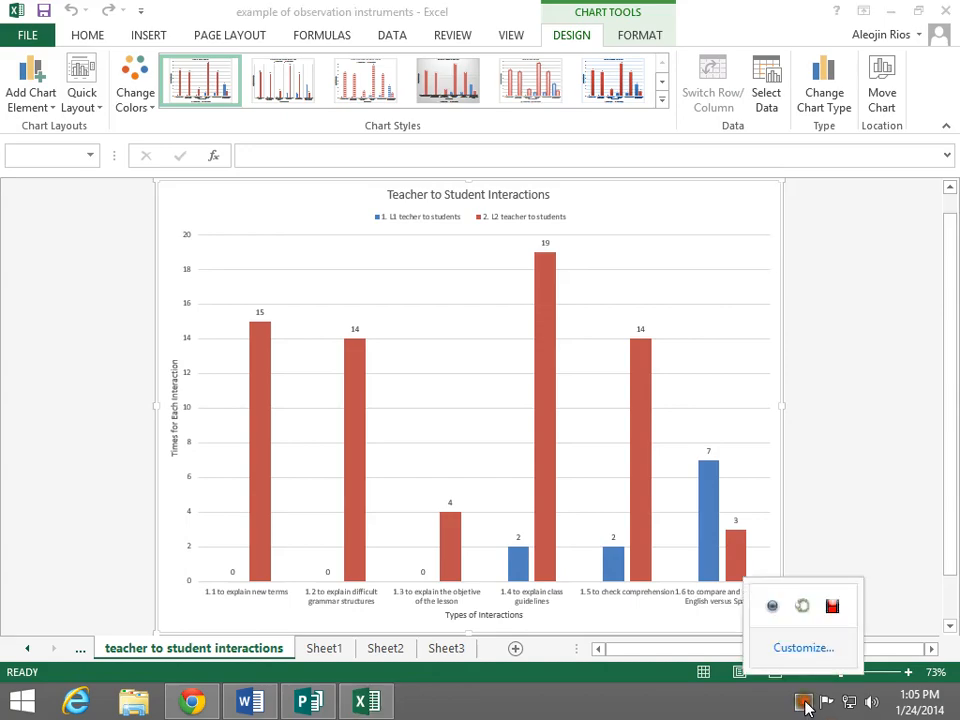